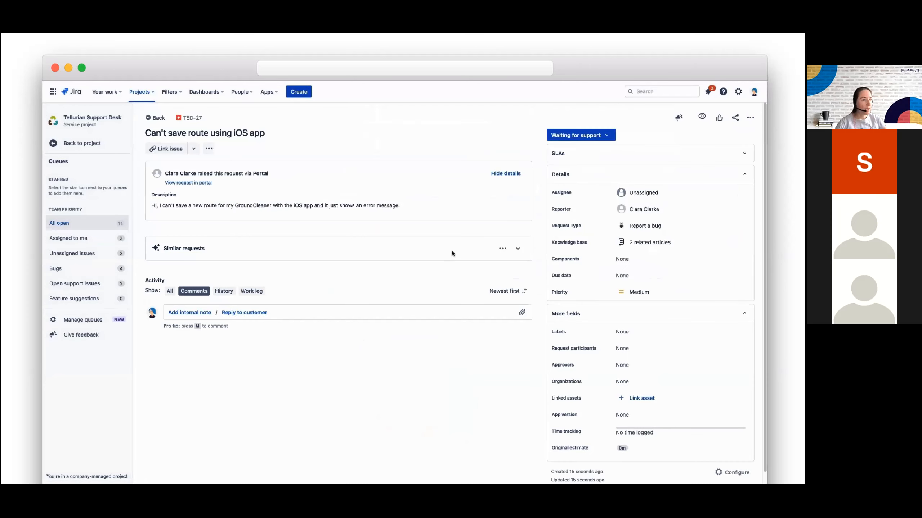
- Transition the request to In progress, assigned to yourself, with the customer reply "Can you provide the diagnostic file from the robot?"
click(606, 137)
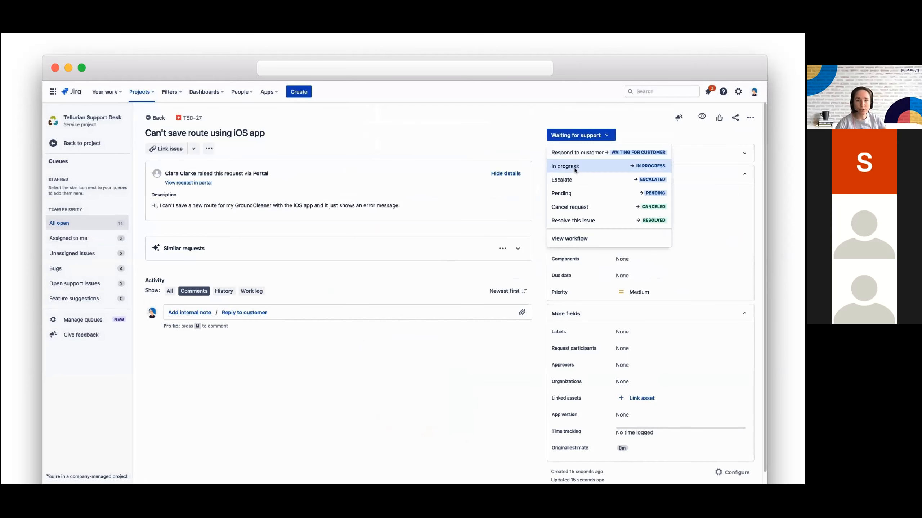
click(578, 165)
text(Can you prov)
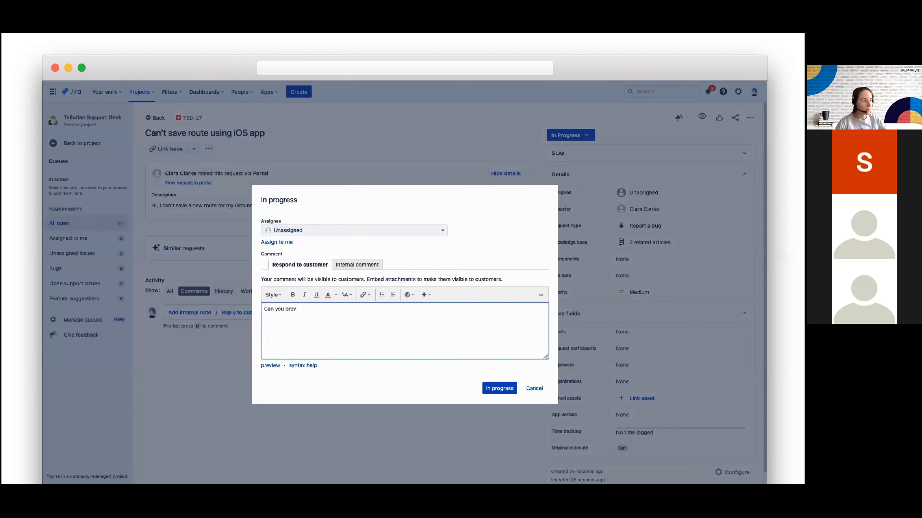
text(ide the diagnostic file from the robot?)
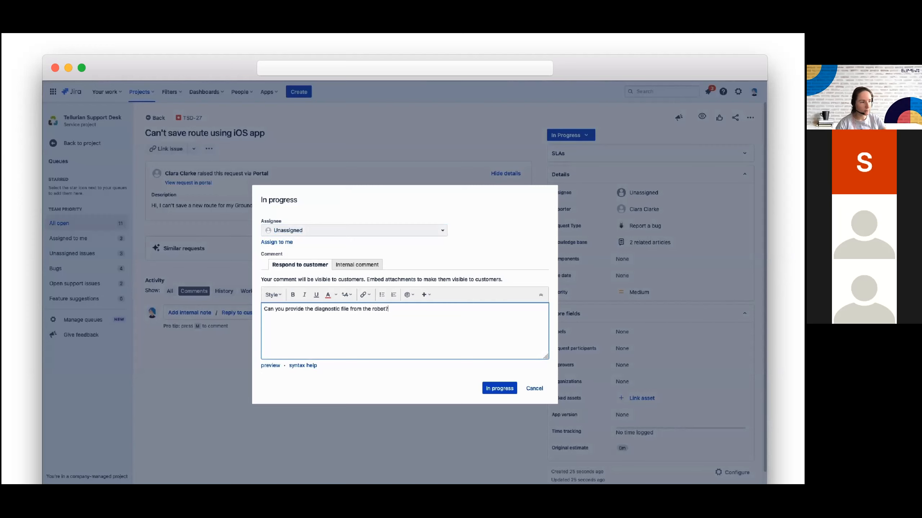
click(283, 243)
click(501, 388)
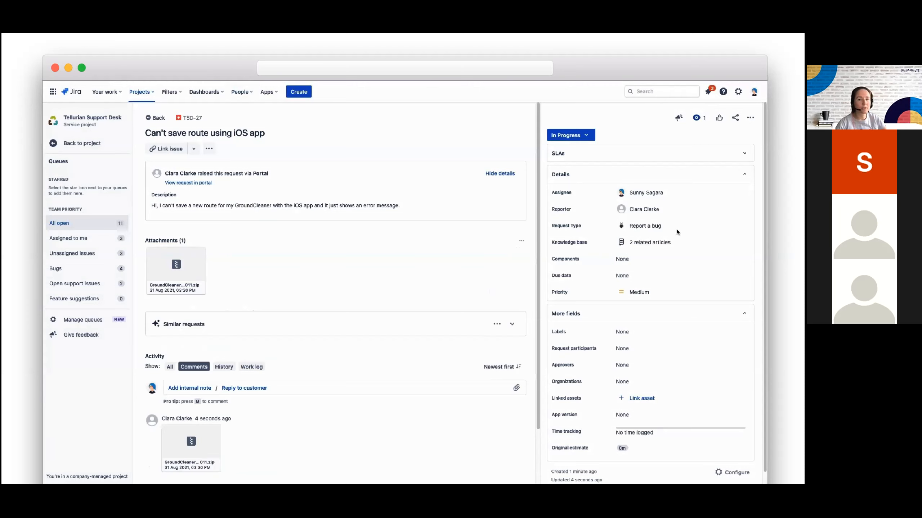
- Set the request's priority to High, add the existing label Nano, and set the app version to iOS
click(632, 293)
click(630, 323)
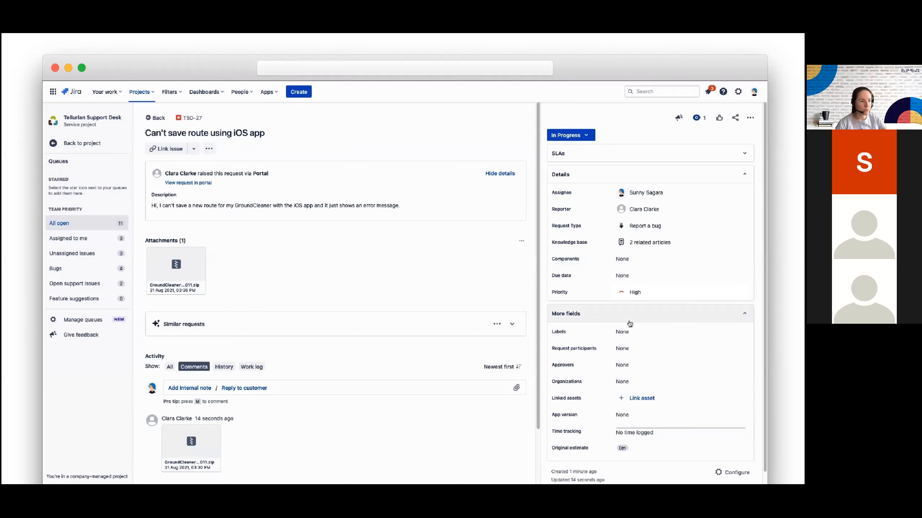
click(629, 334)
text(Nano)
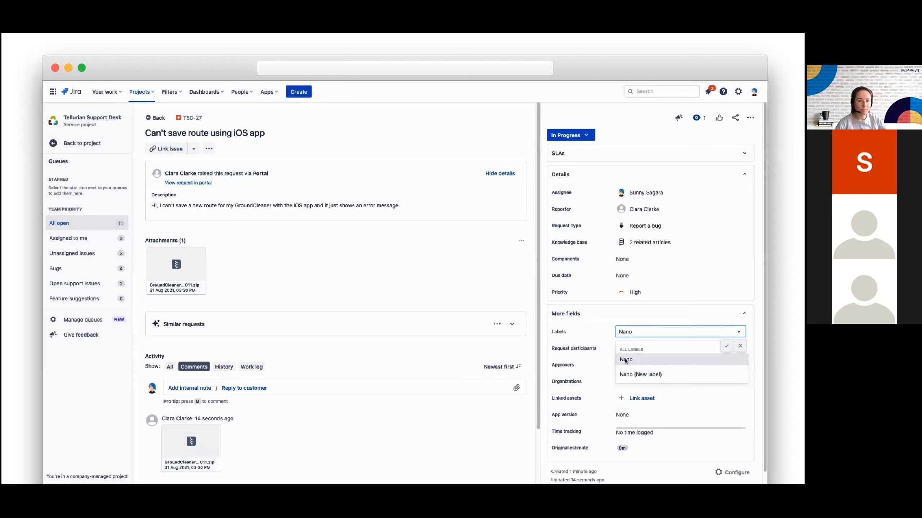
click(625, 359)
click(591, 334)
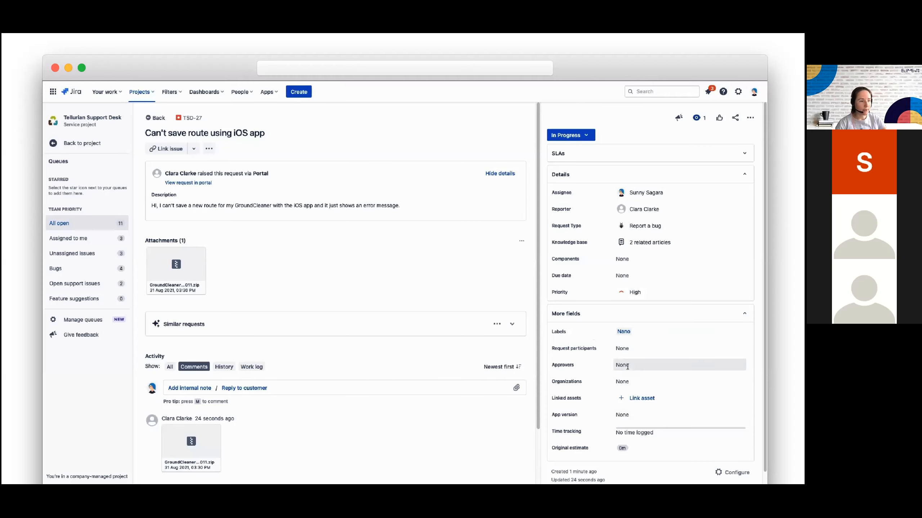
click(624, 416)
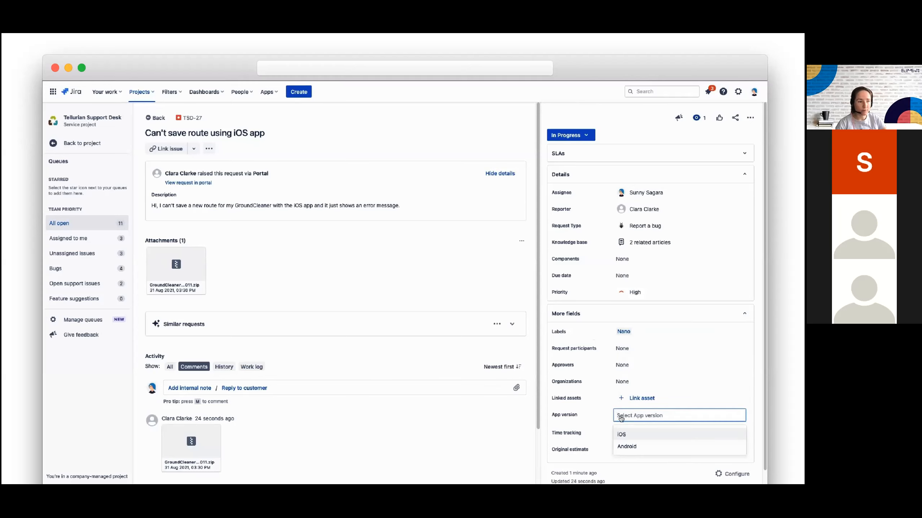
click(621, 435)
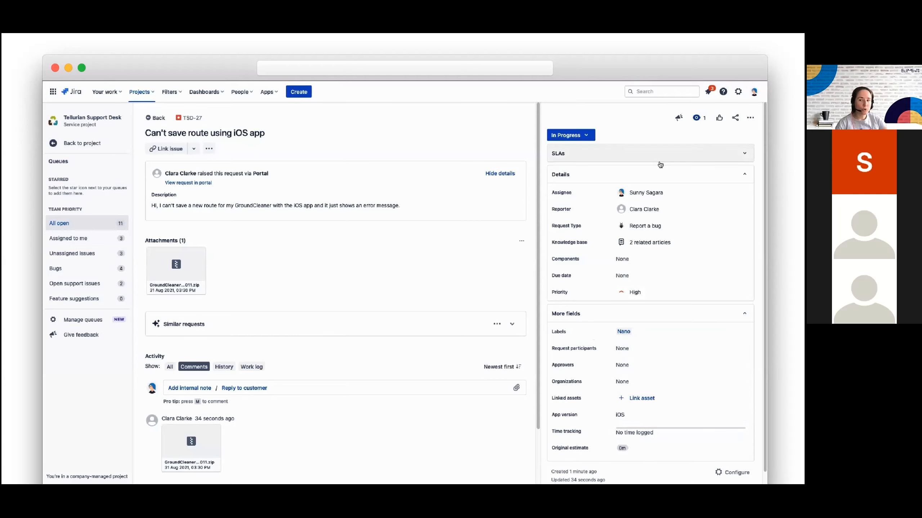
- Copy and sync the request with the "Escalate to iOS software team" recipe, targeting the GroundCleander iOS (GROUNDIOS) project with issue type Bug
click(749, 118)
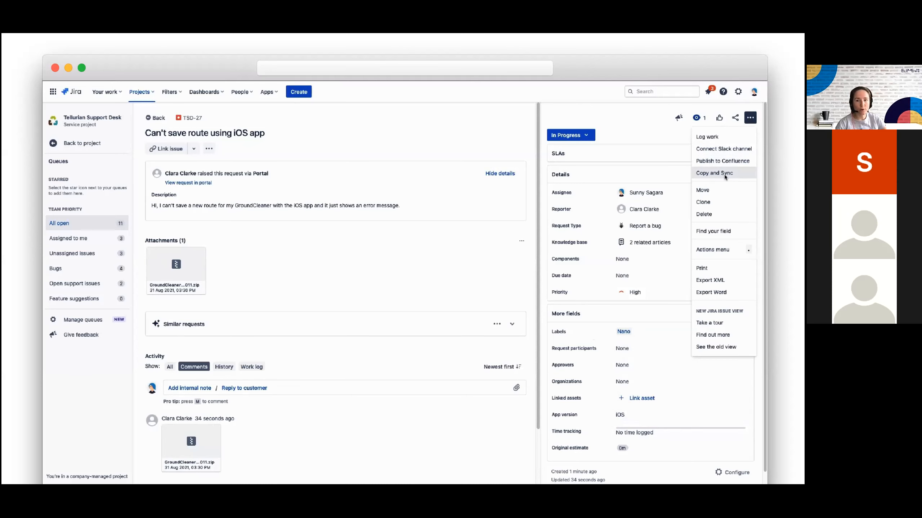
click(715, 173)
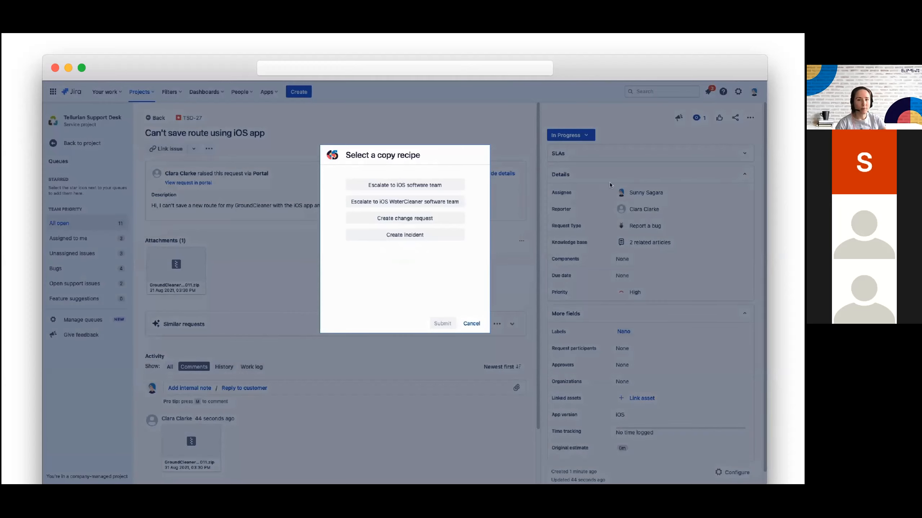
click(410, 186)
click(443, 324)
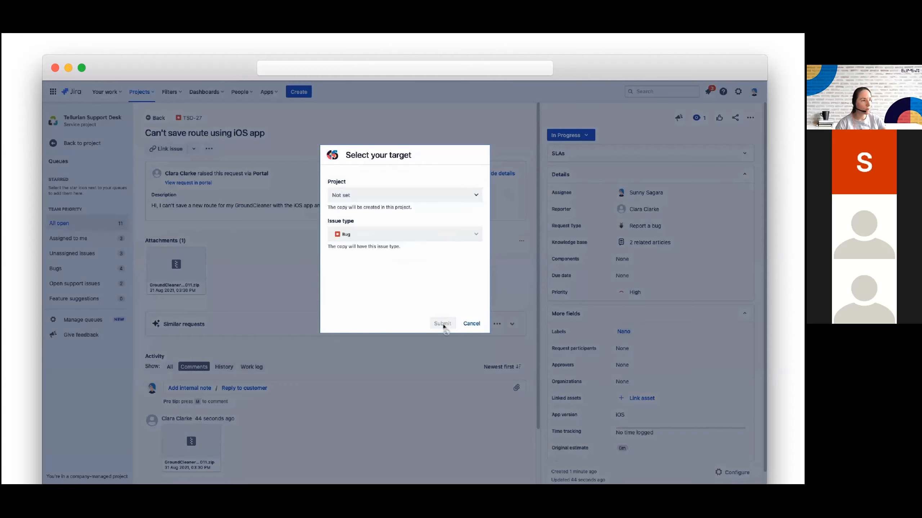
click(441, 200)
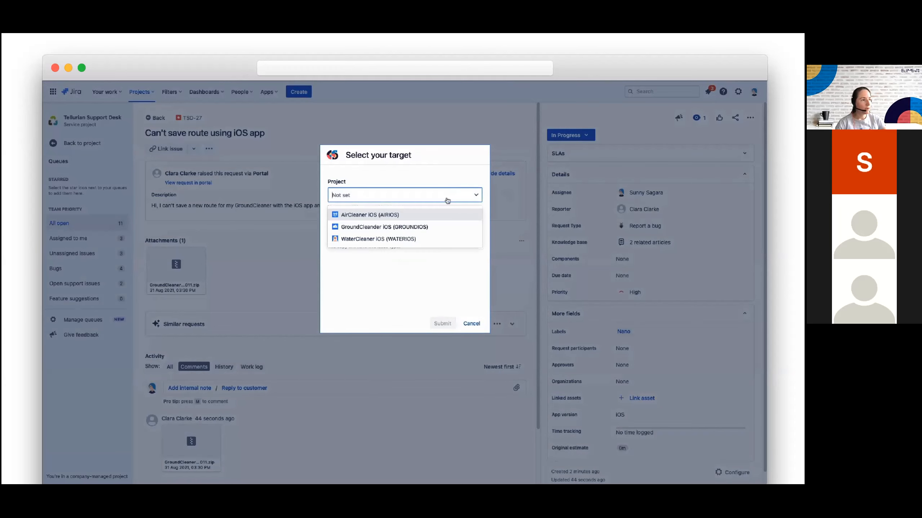
click(426, 228)
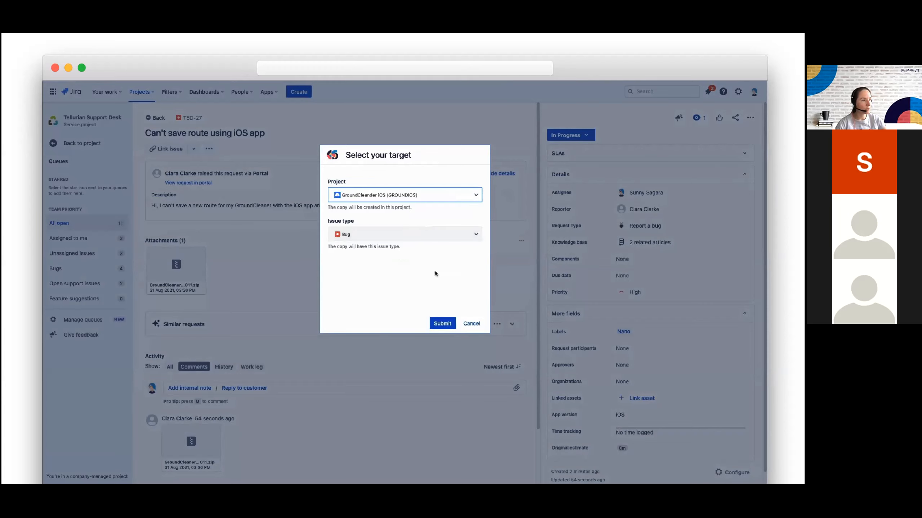
click(443, 323)
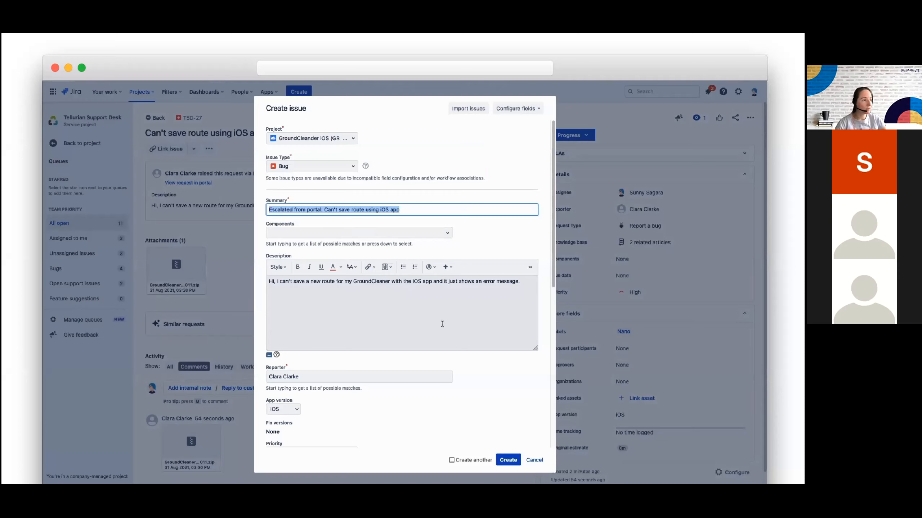
- Review the prefilled fields of the escalated bug, create the issue, and dismiss the confirmation
scroll(452, 317, down, 4)
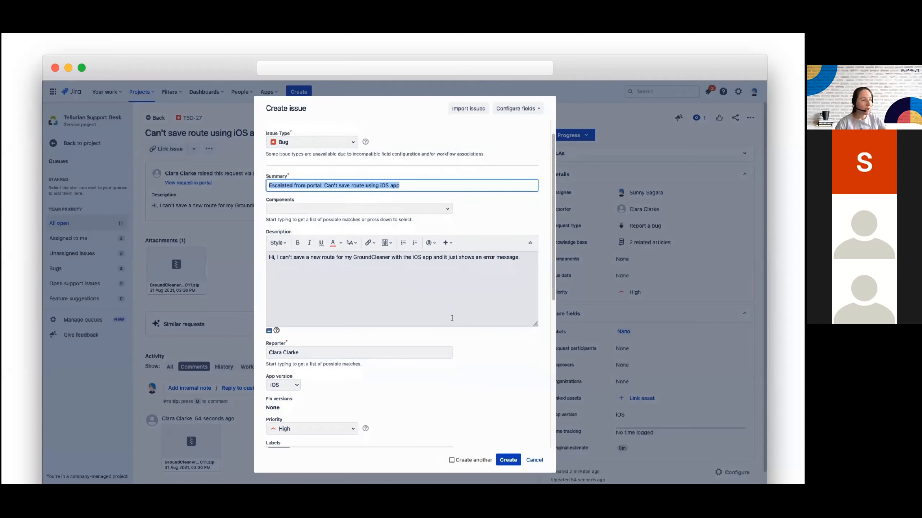
scroll(449, 323, down, 5)
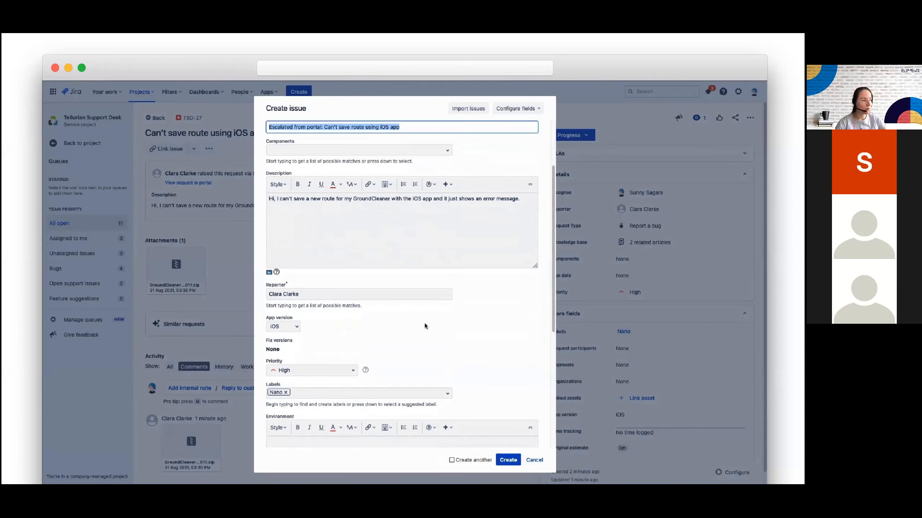
scroll(504, 335, down, 6)
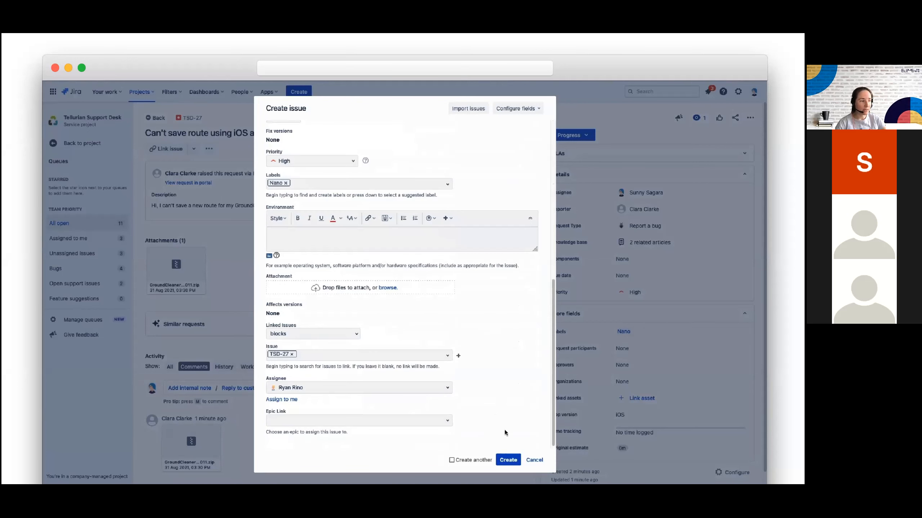
click(508, 460)
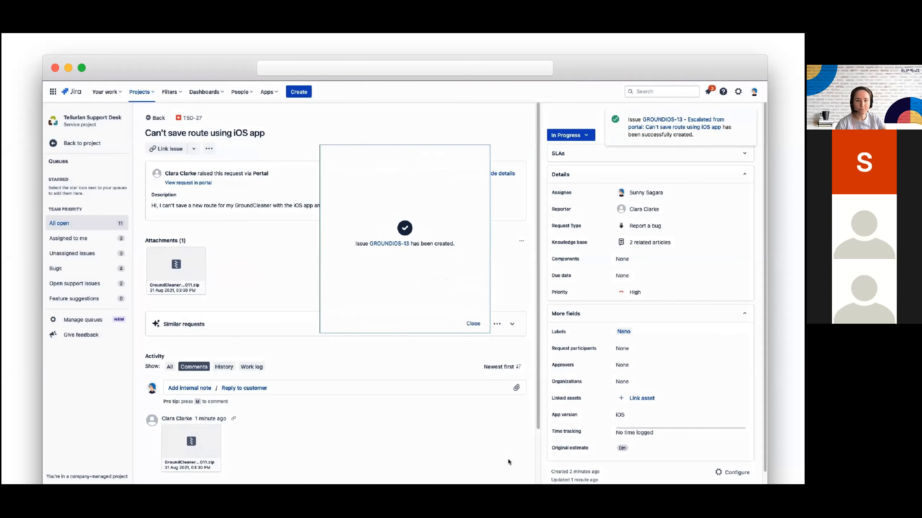
click(473, 324)
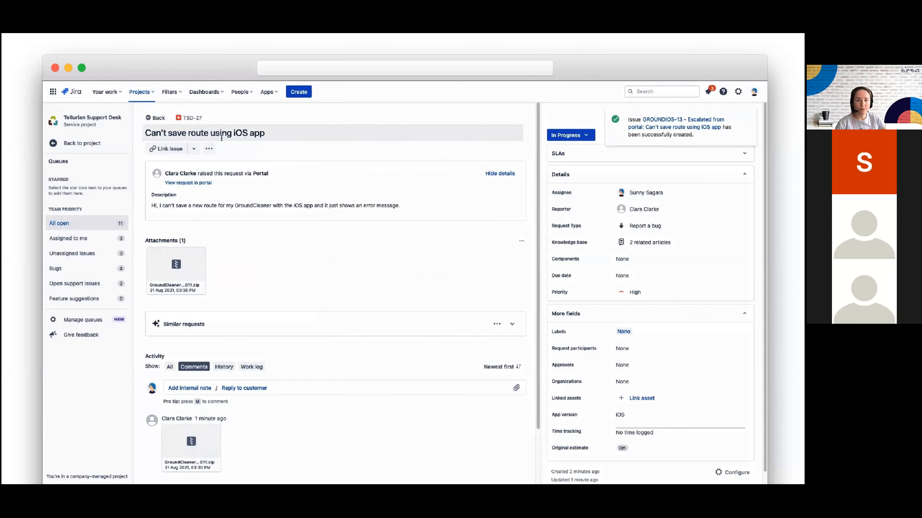
- Reload the request and examine its related issues in Elements Copy and Sync, returning to the request details
key(super+r)
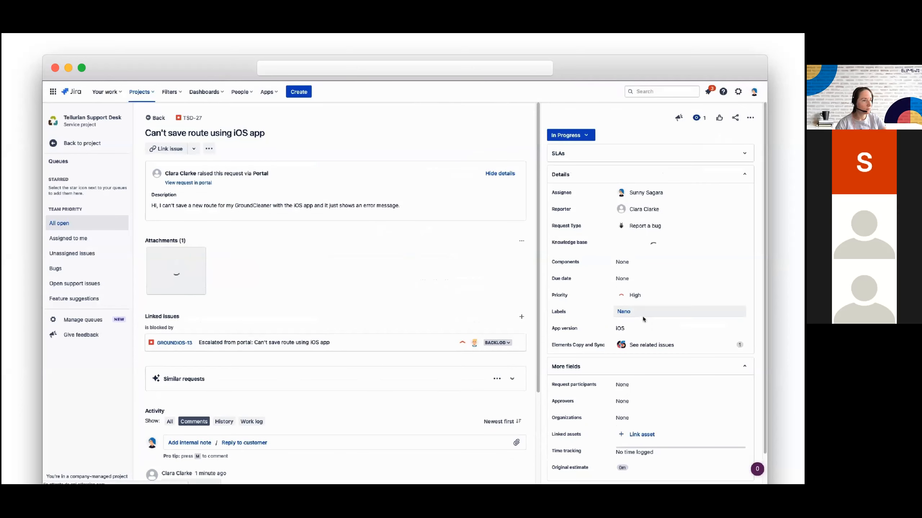
click(738, 345)
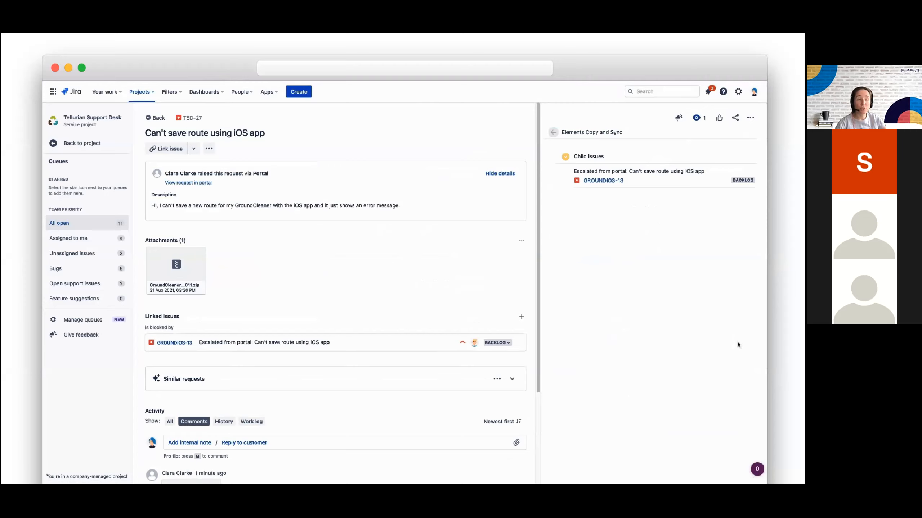
click(553, 133)
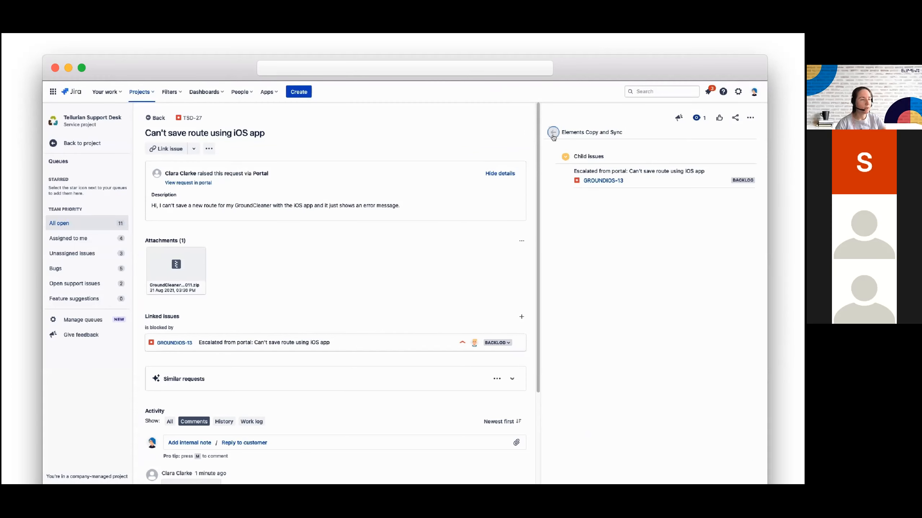
- Reply to the customer: "This has been escalated to our software team, and you'll be able to track the progress on the customer portal."
click(256, 443)
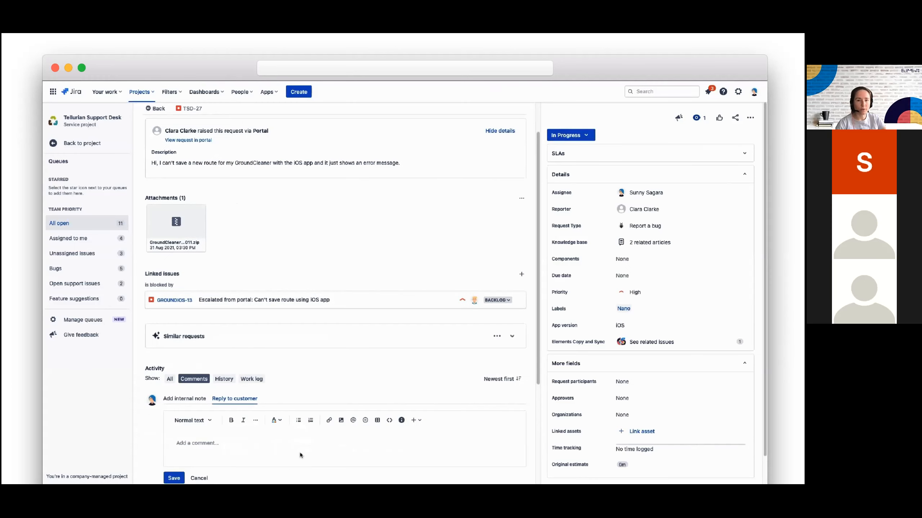
text(This has been escalated to our software te)
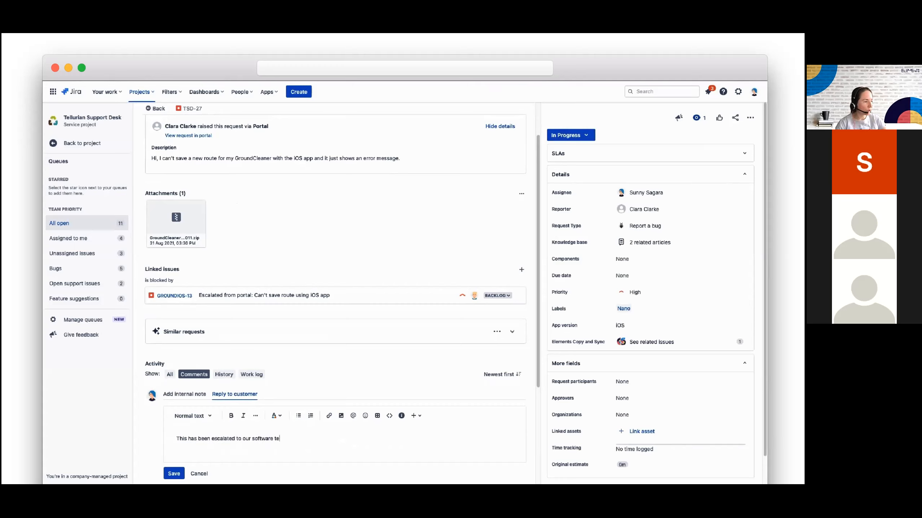
text(am, and you'll be able to track the progres)
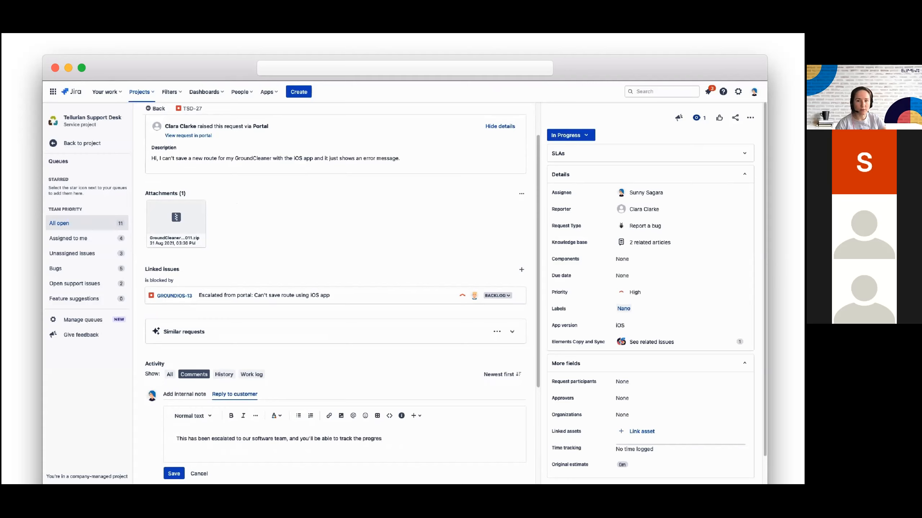
text(s on the customer portal.)
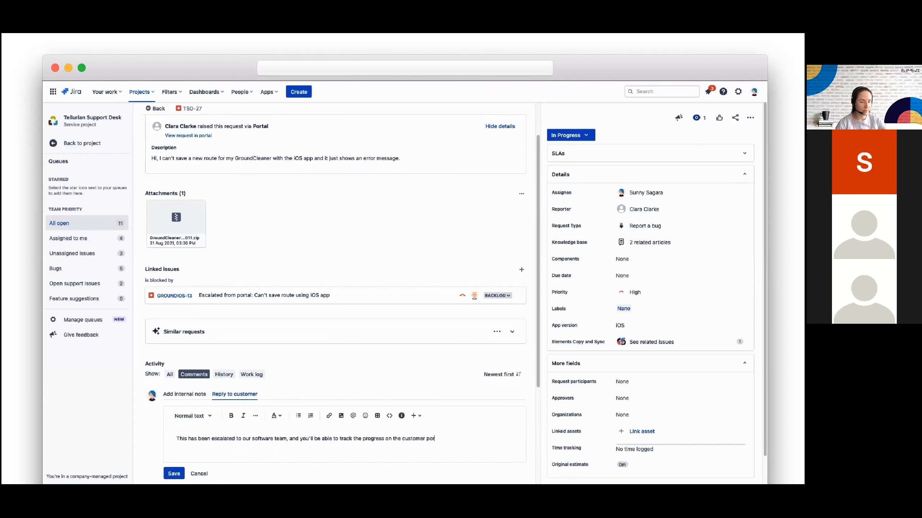
click(174, 473)
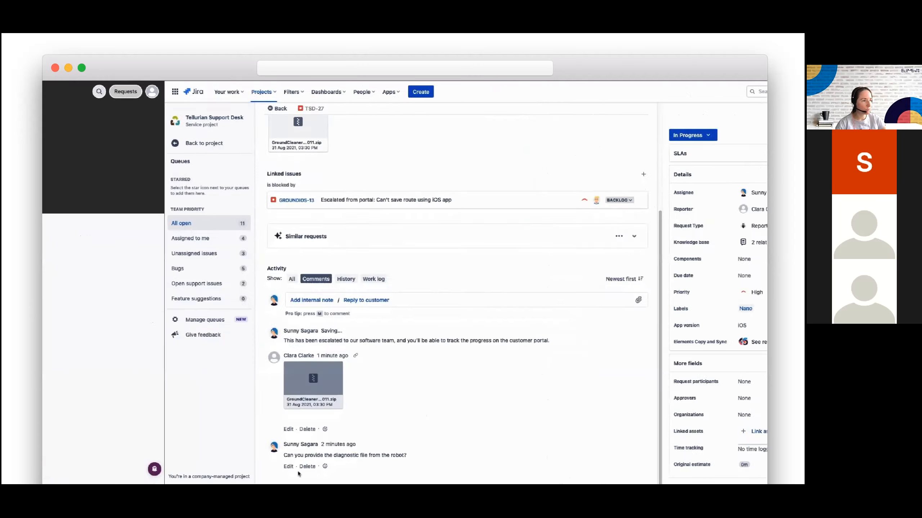
- Switch to issue GROUNDIOS-13 and add the comment "I need to confirm the model of the robot. Can the customer provide a picture?"
scroll(298, 474, left, 5)
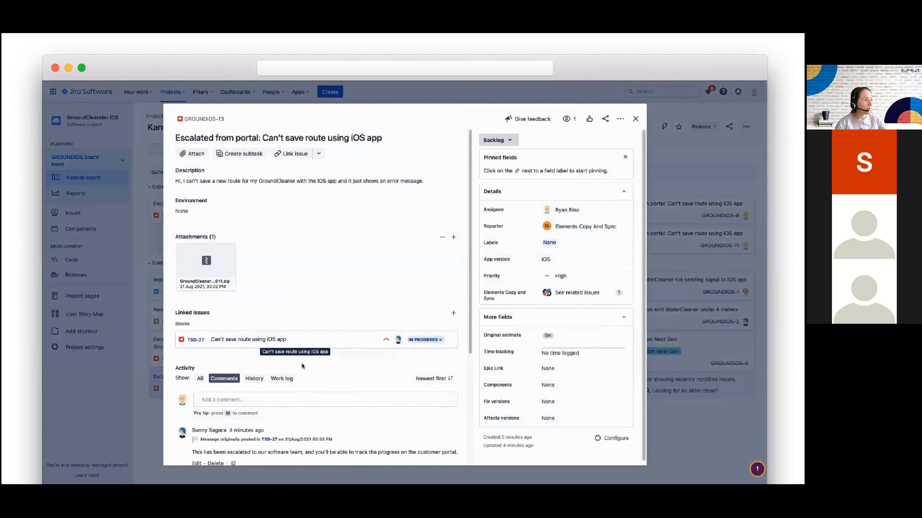
click(287, 401)
text(I need to confirm the model of the robot)
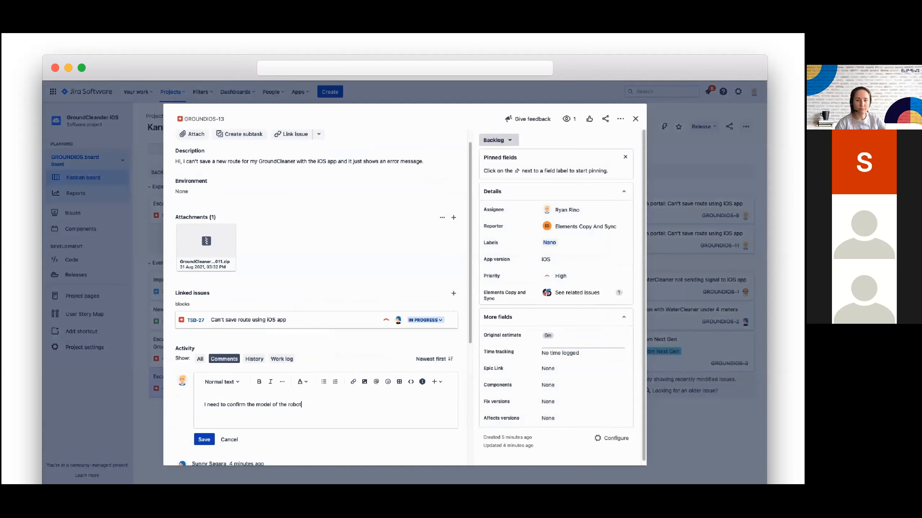
text(. Can the customer profile aide a picture?)
click(203, 441)
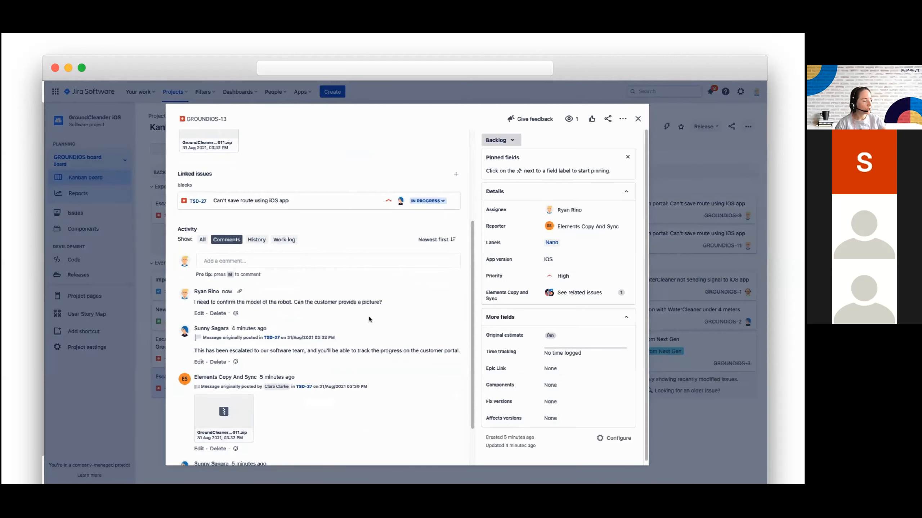
- Switch to request TSD-27 and reply to the customer: "Can you provide a picture of the robot?"
scroll(369, 319, left, 3)
scroll(397, 319, left, 10)
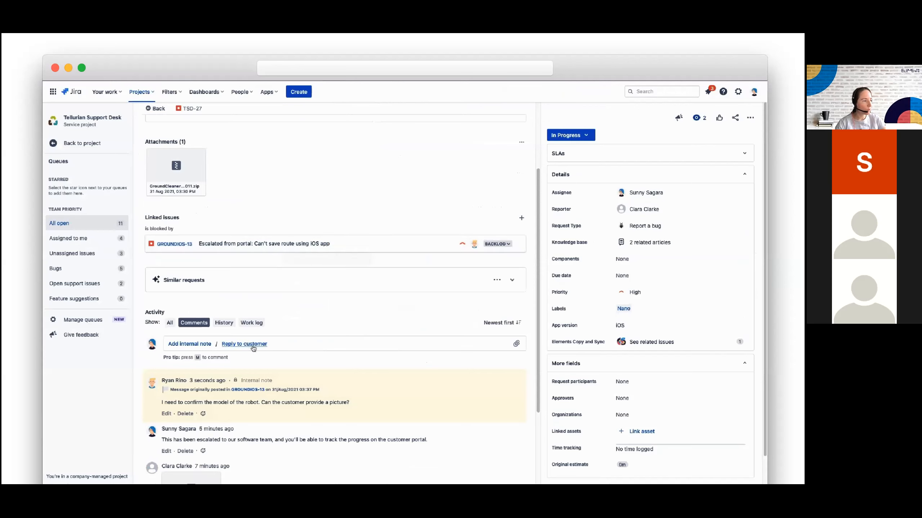
click(255, 344)
text(Can )
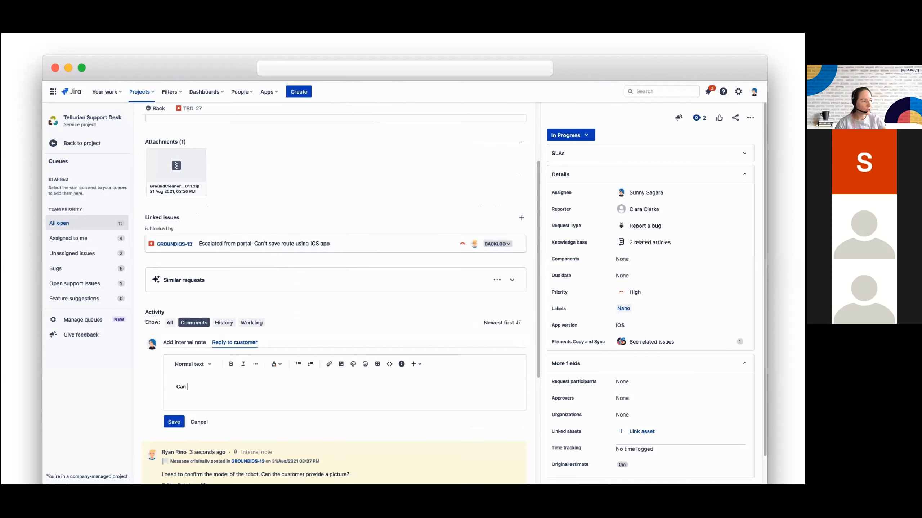
text(you provide a picture of )
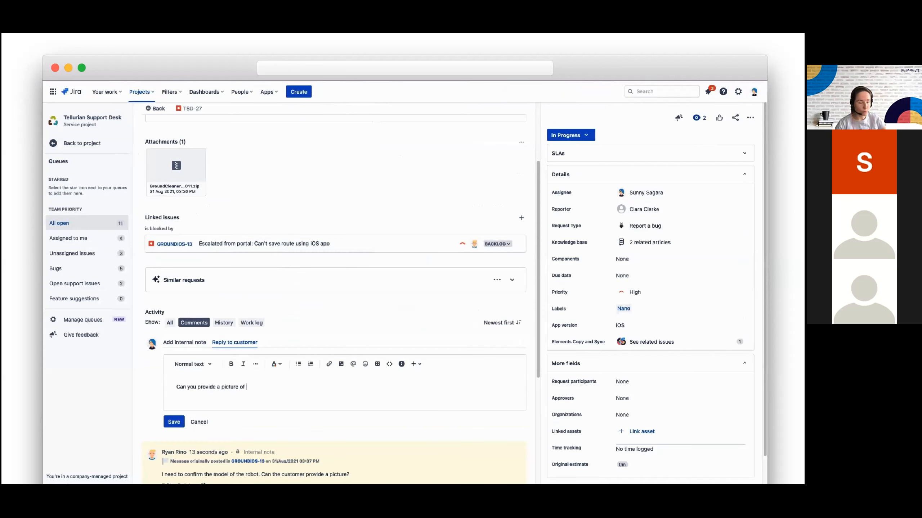
text(the robot?)
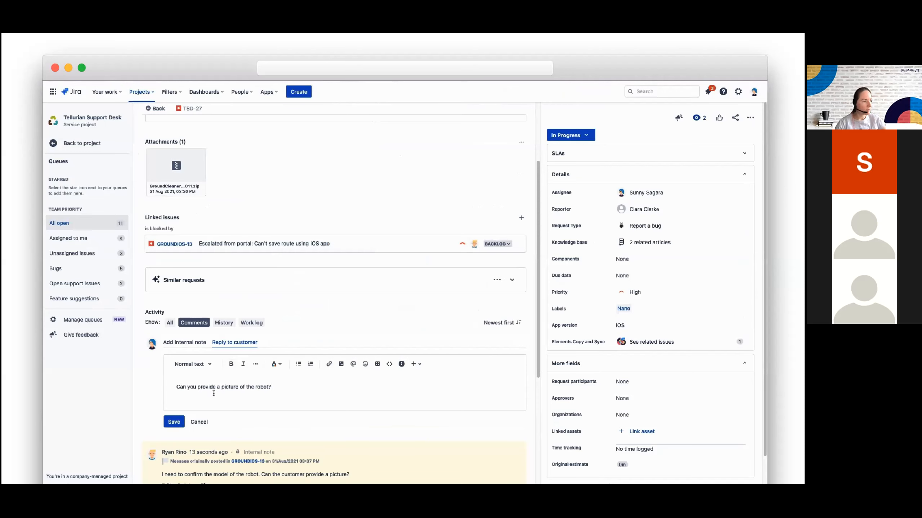
click(174, 422)
scroll(382, 265, down, 2)
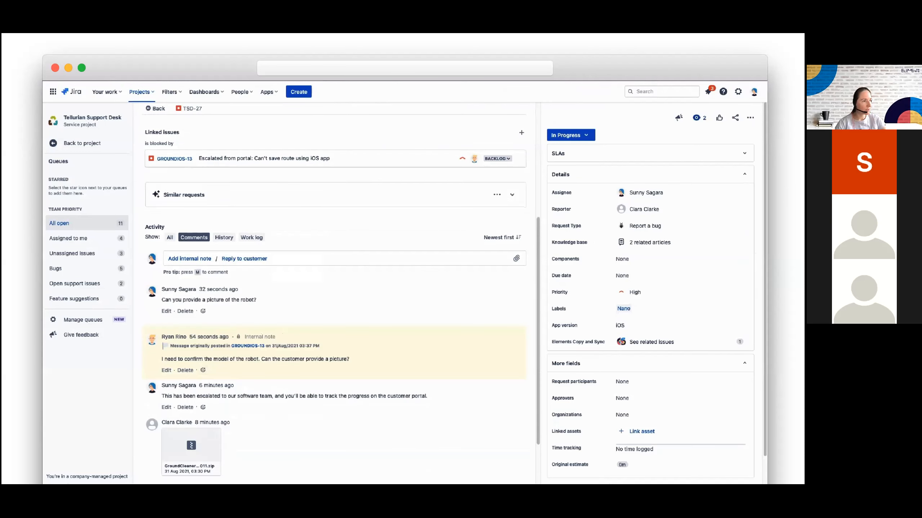
- Edit the request's description so that the word "GroundCleaner" is bold and orange
scroll(381, 264, up, 5)
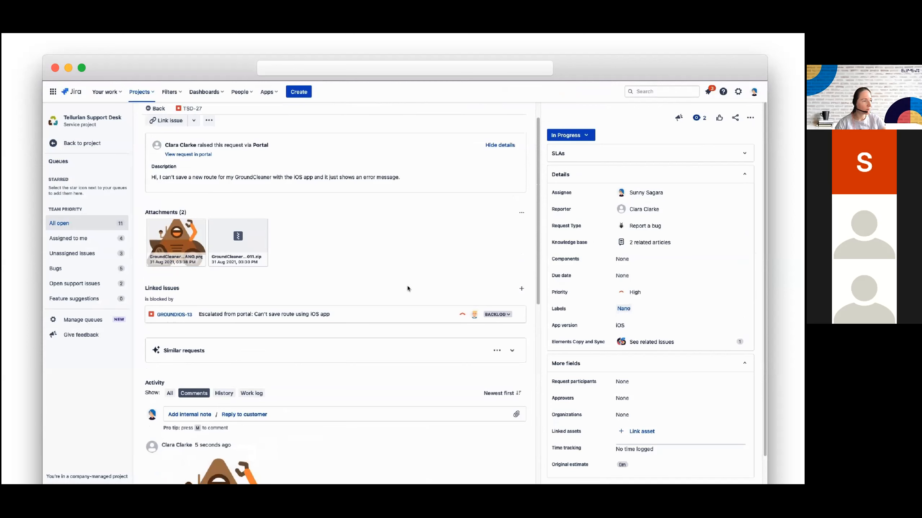
scroll(407, 289, up, 1)
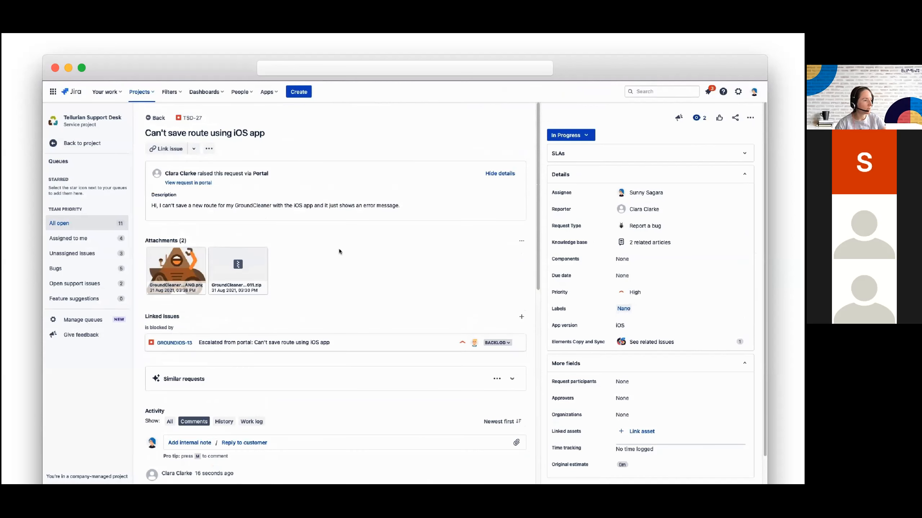
click(241, 209)
double_click(283, 233)
click(219, 208)
click(271, 214)
click(325, 225)
- Set the request's priority to Highest and add the label Max, saving the edited description as well
click(645, 294)
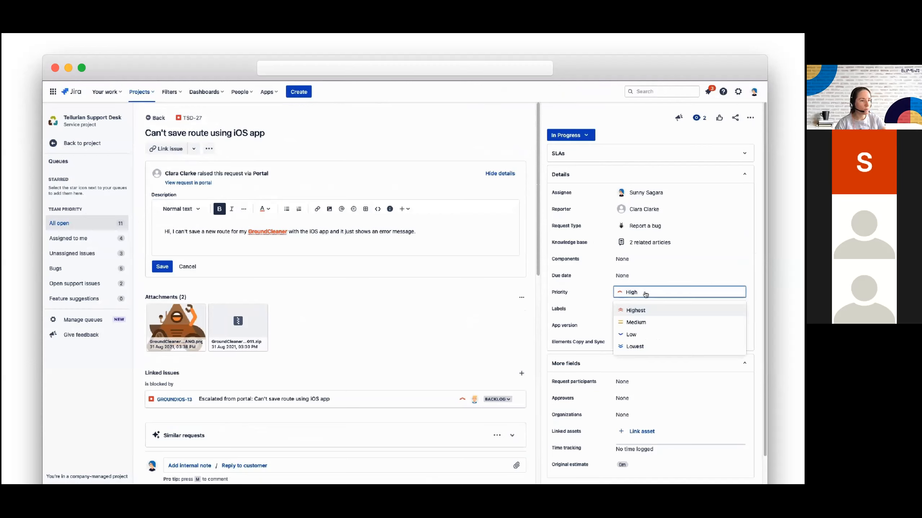
click(647, 311)
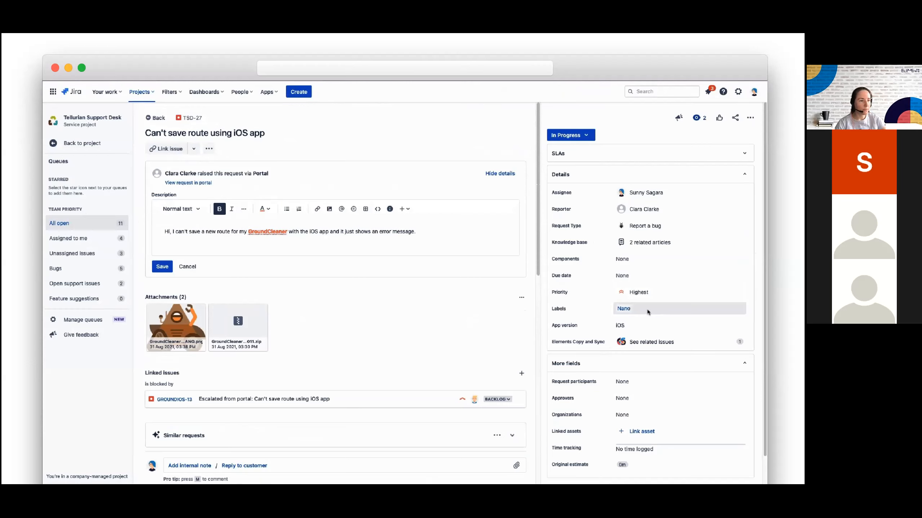
click(648, 311)
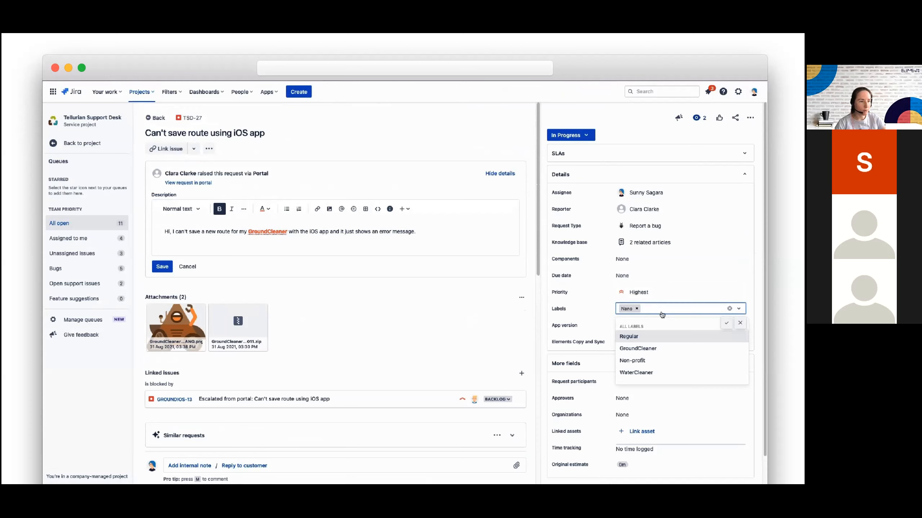
text(Max)
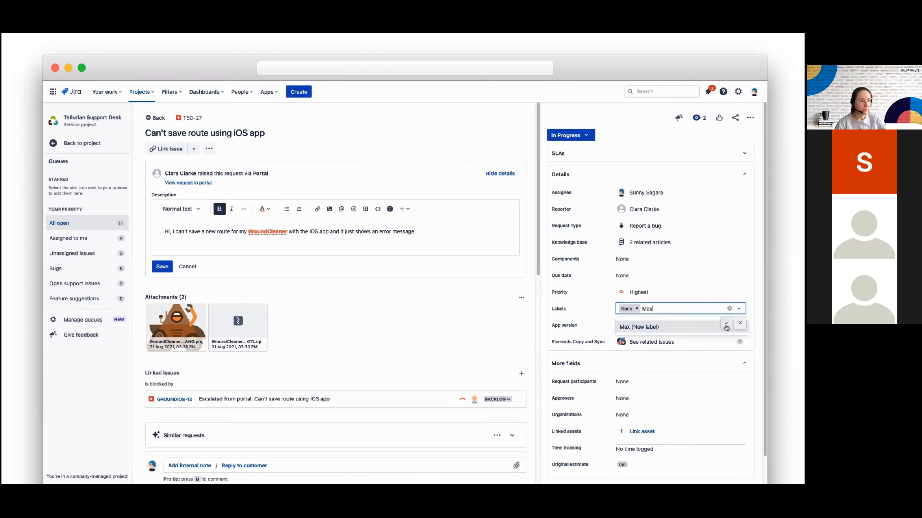
click(702, 328)
click(726, 323)
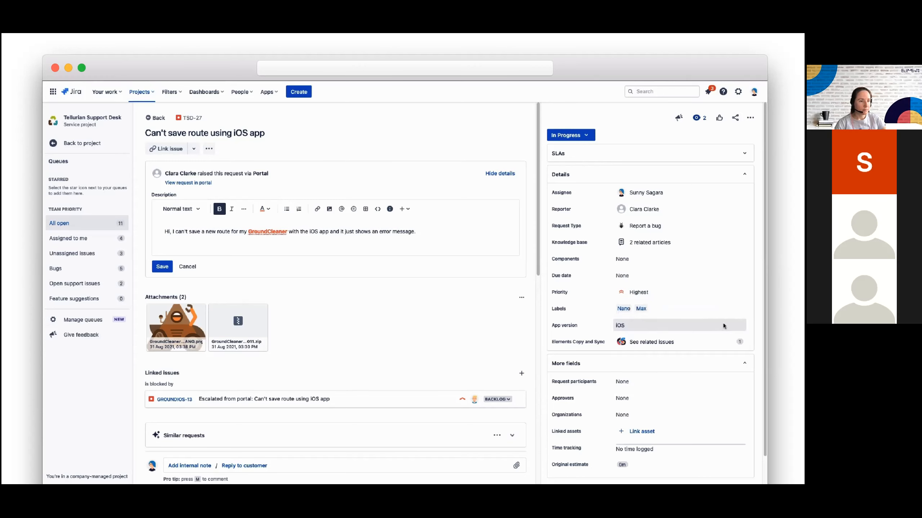
click(162, 267)
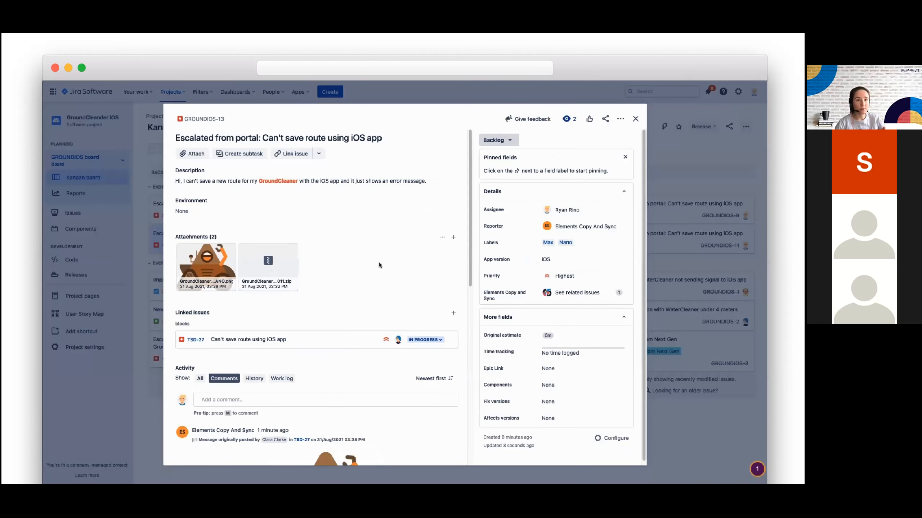
- In issue GROUNDIOS-13, check the related issues in Elements Copy and Sync and set the status to In Progress
click(596, 296)
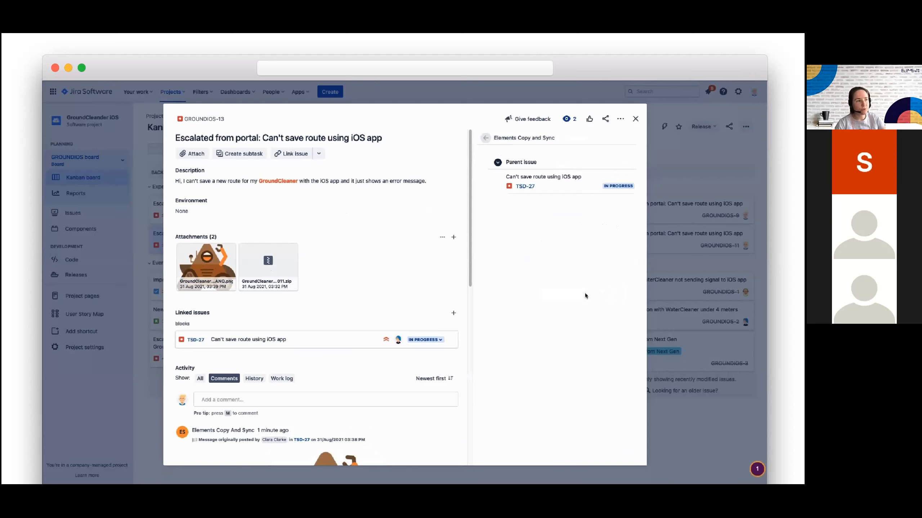
click(486, 139)
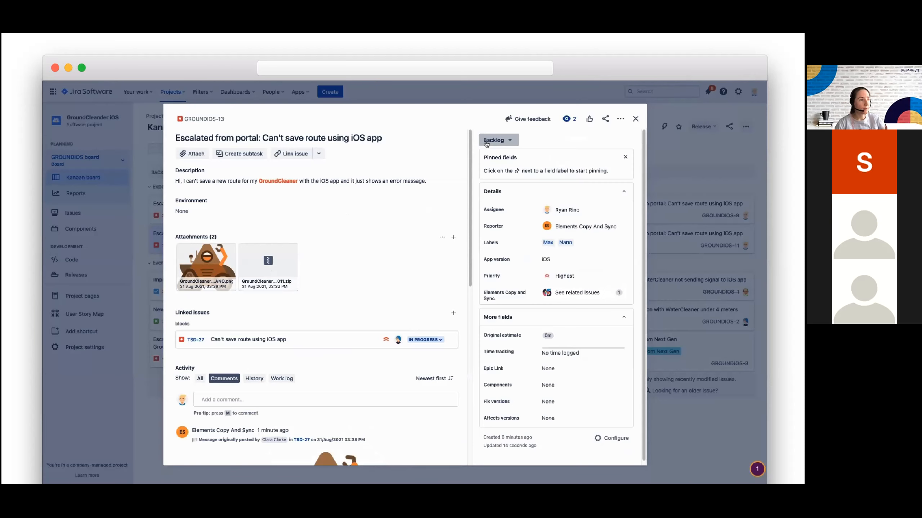
click(511, 141)
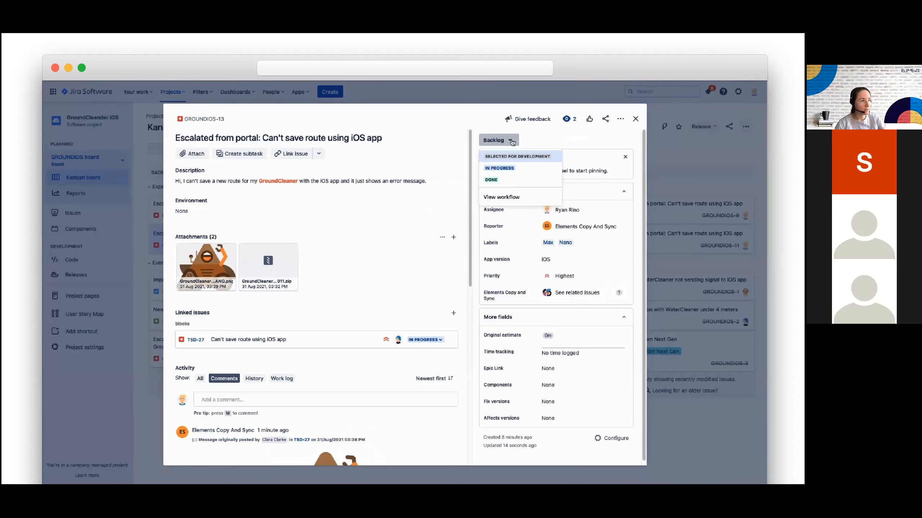
click(511, 168)
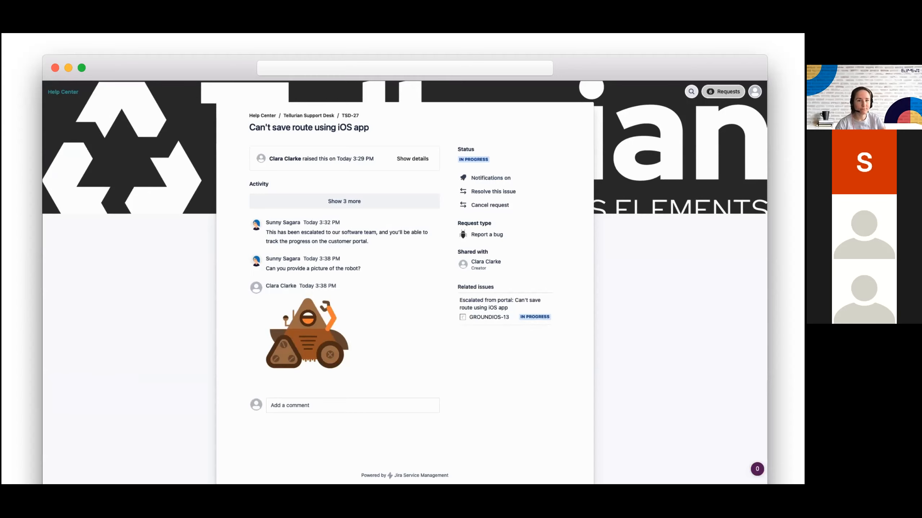
- Open the active recipe "Escalate to iOS software team" in Elements Copy & Sync and examine its summary
key(super+Tab)
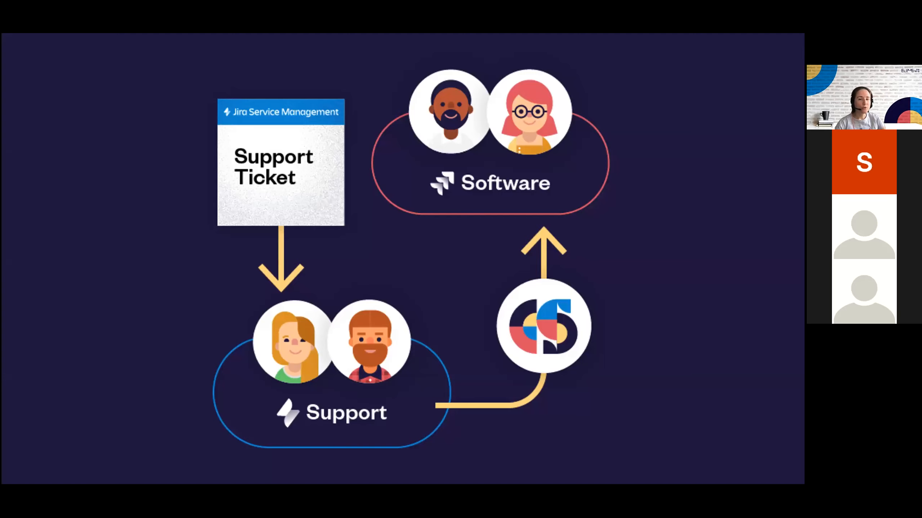
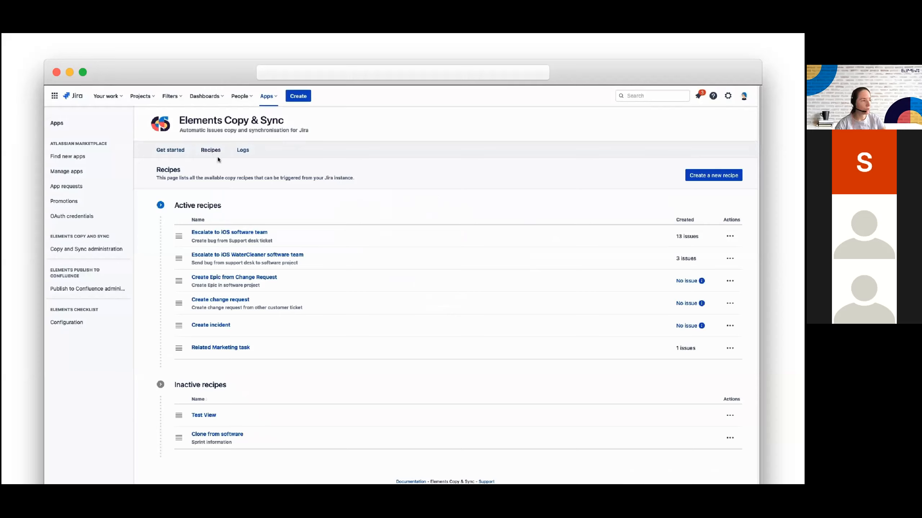
click(229, 233)
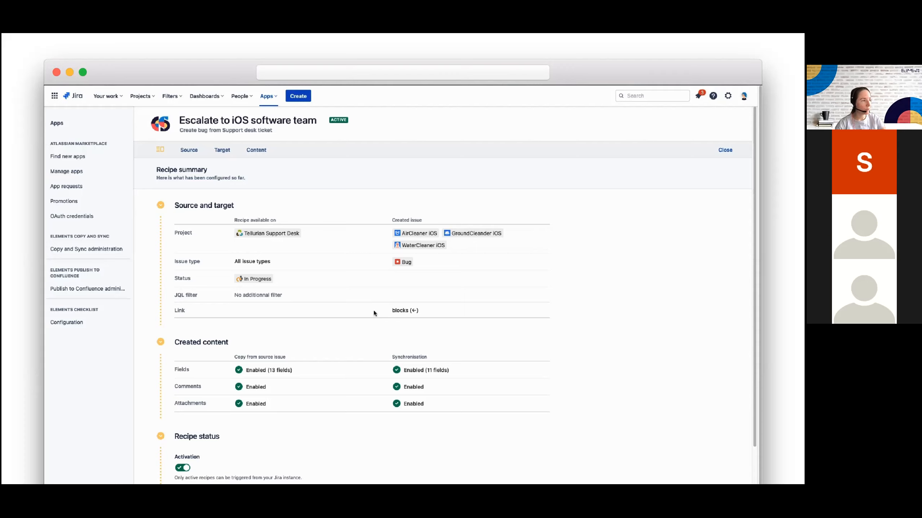
scroll(374, 313, down, 1)
scroll(371, 311, down, 2)
scroll(357, 300, down, 1)
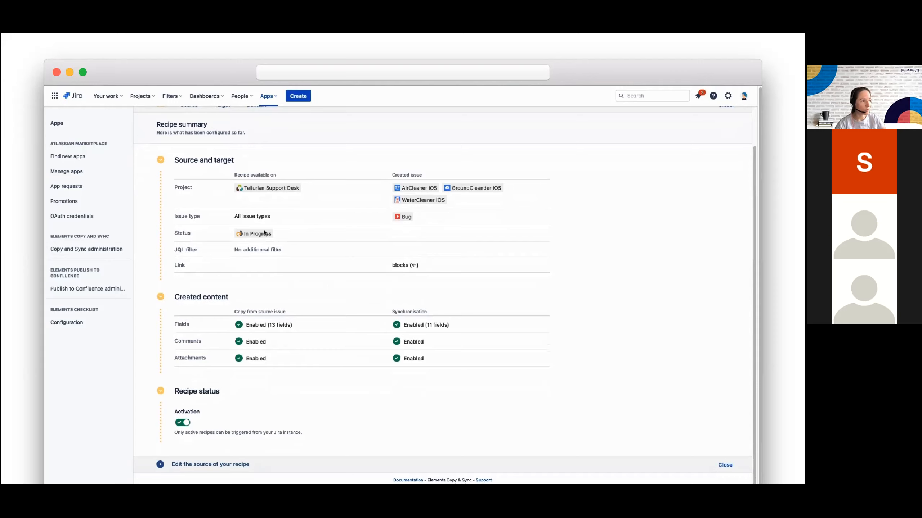
scroll(201, 155, up, 3)
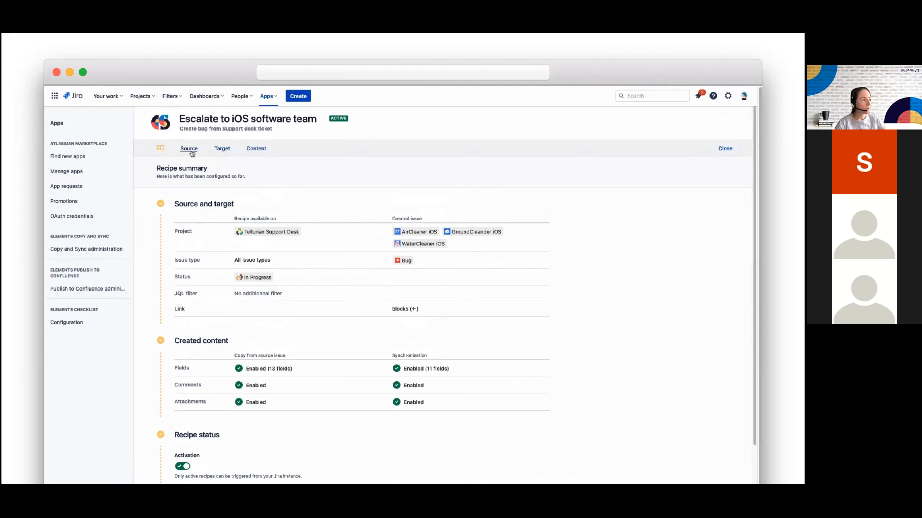
- Examine the recipe's source settings and available issue types, and run the configuration test for matching issues
click(189, 149)
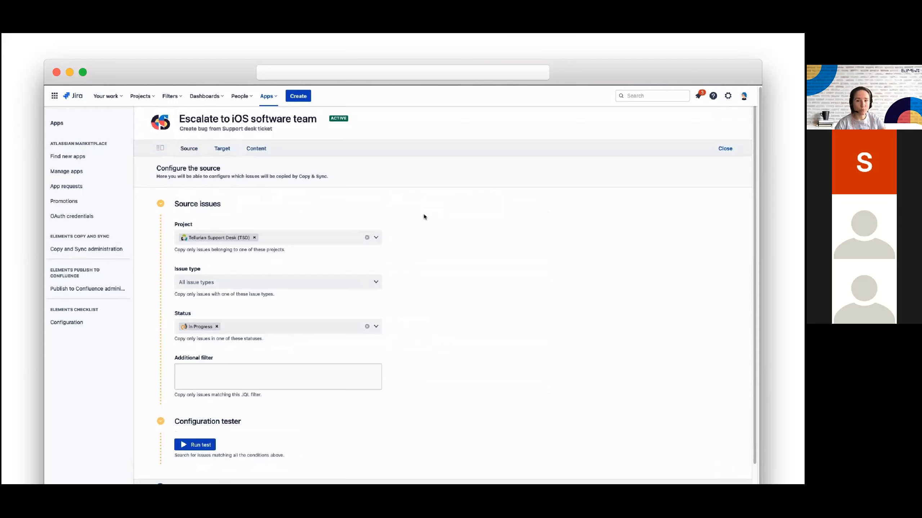
click(376, 283)
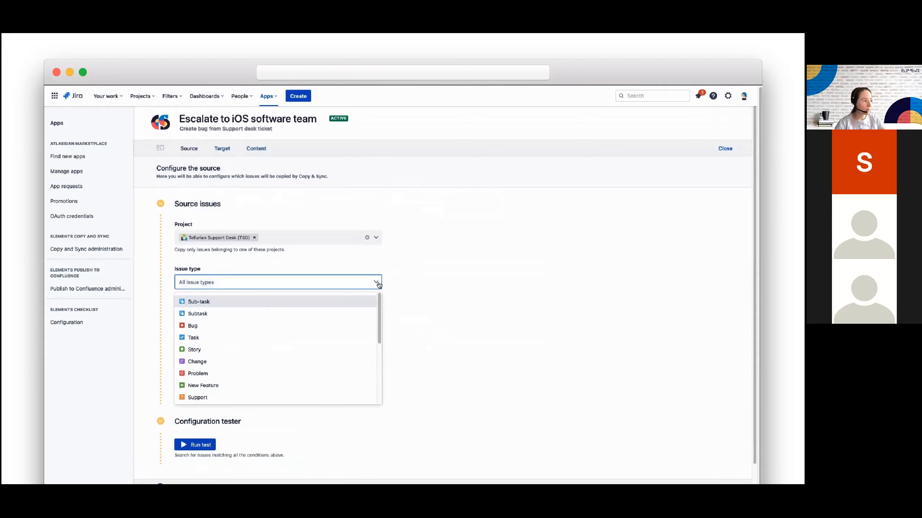
click(414, 278)
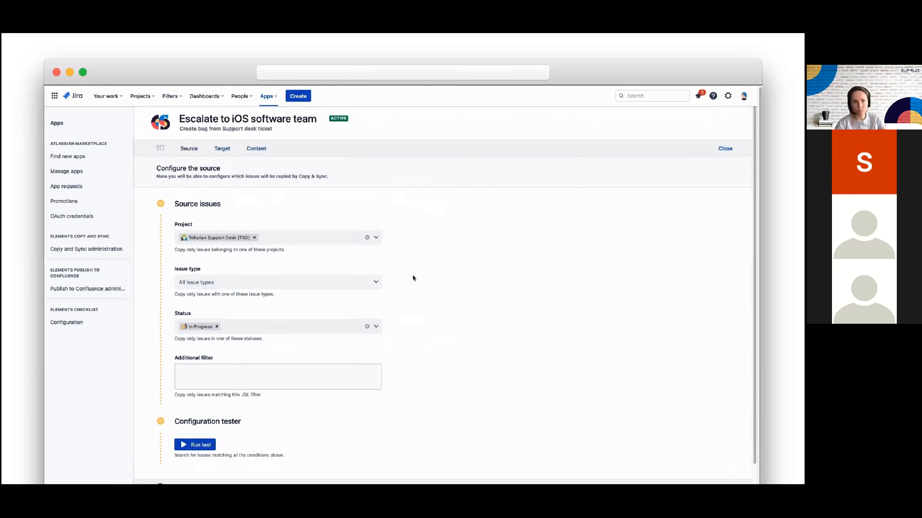
scroll(414, 278, down, 2)
click(205, 424)
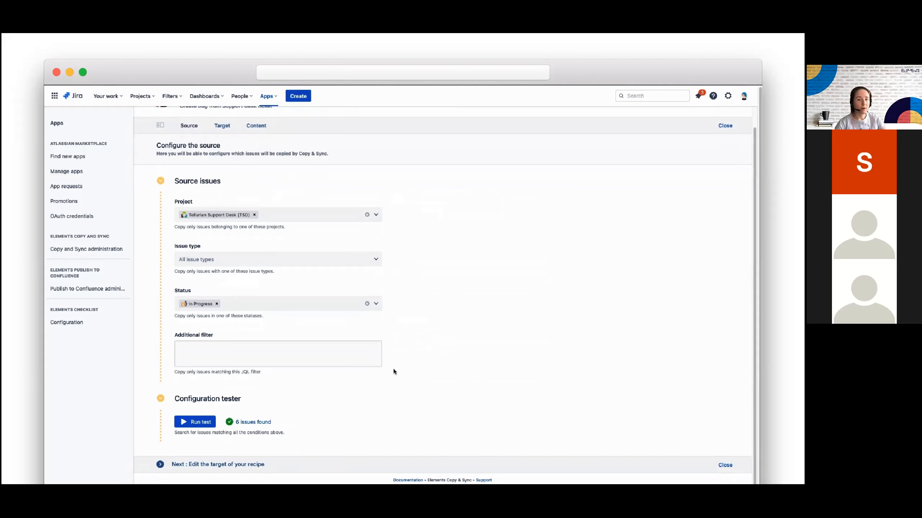
scroll(393, 368, up, 1)
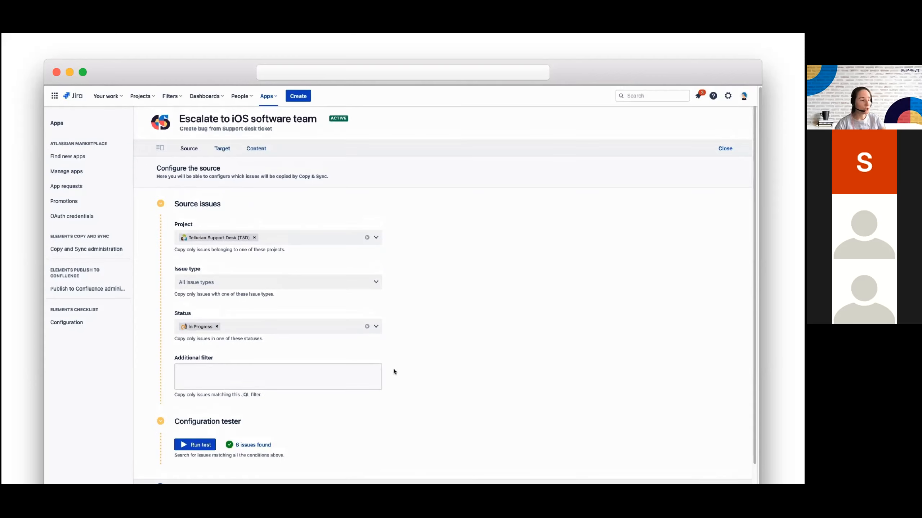
- Examine the recipe's target settings, including the available projects and issue types for the target issue
click(226, 150)
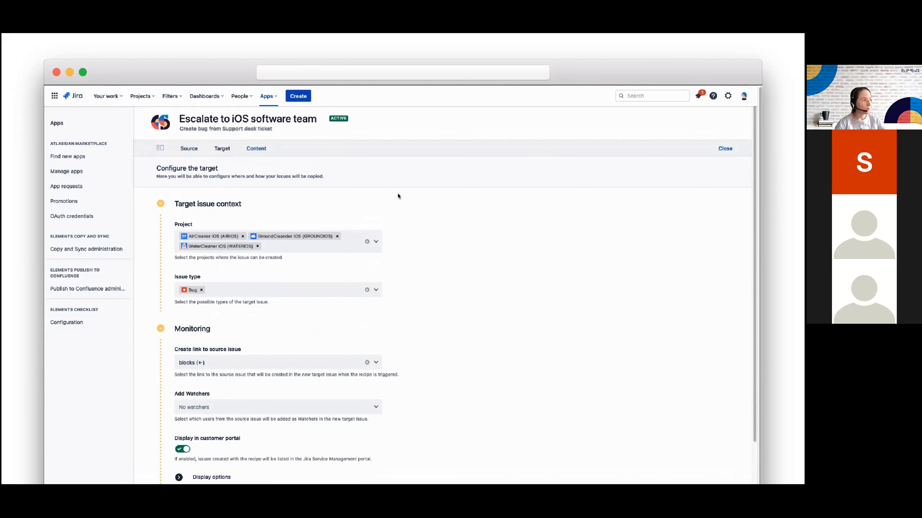
click(377, 244)
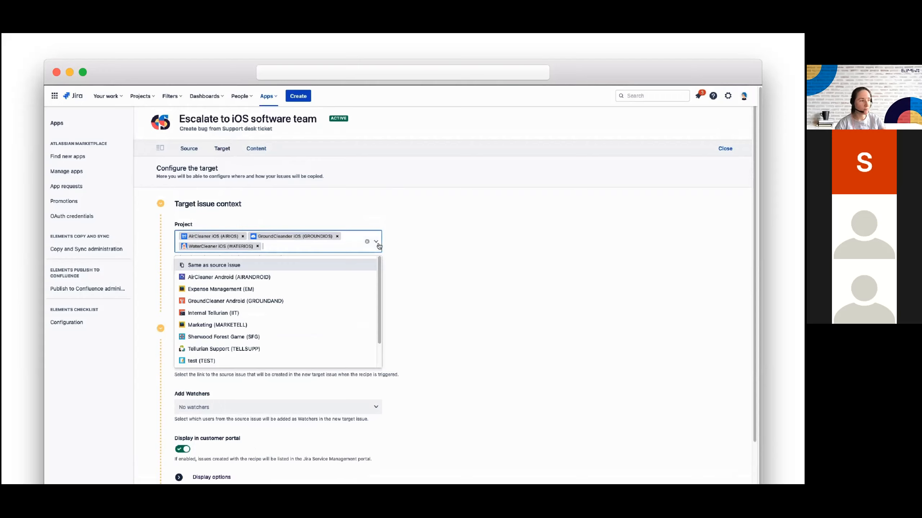
click(397, 266)
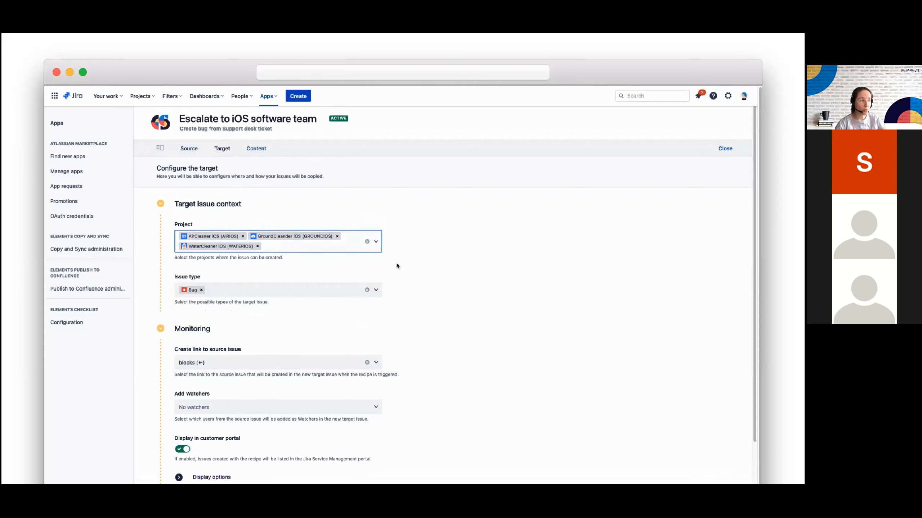
click(376, 291)
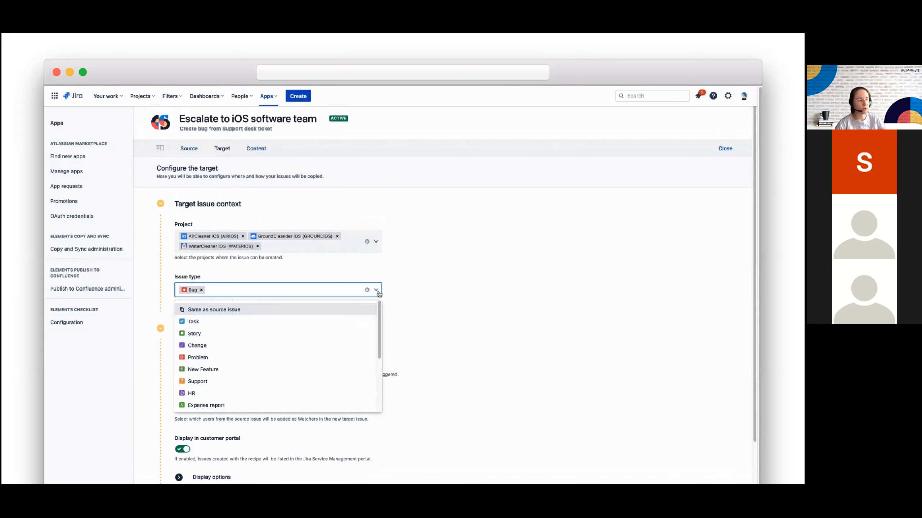
click(400, 288)
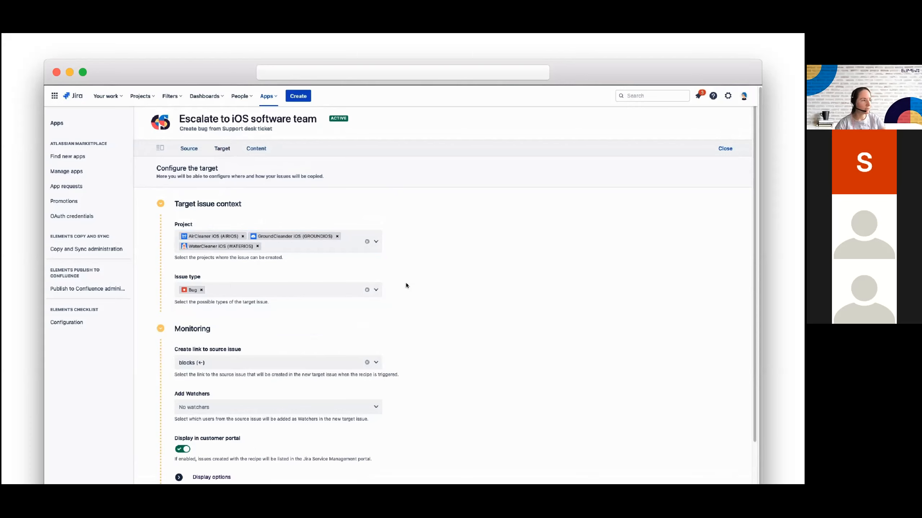
- Examine the target's Monitoring settings, including the source issue link, the available watchers and the customer portal display options
scroll(406, 286, down, 2)
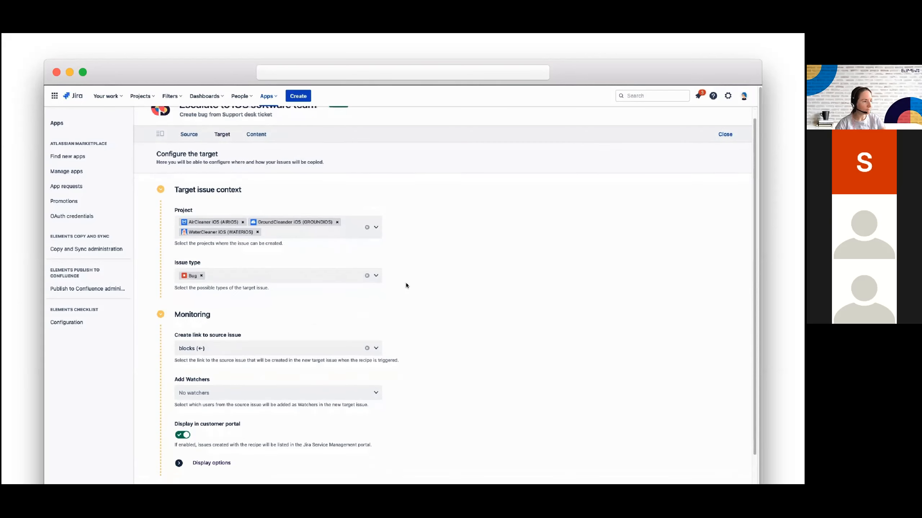
scroll(406, 286, down, 1)
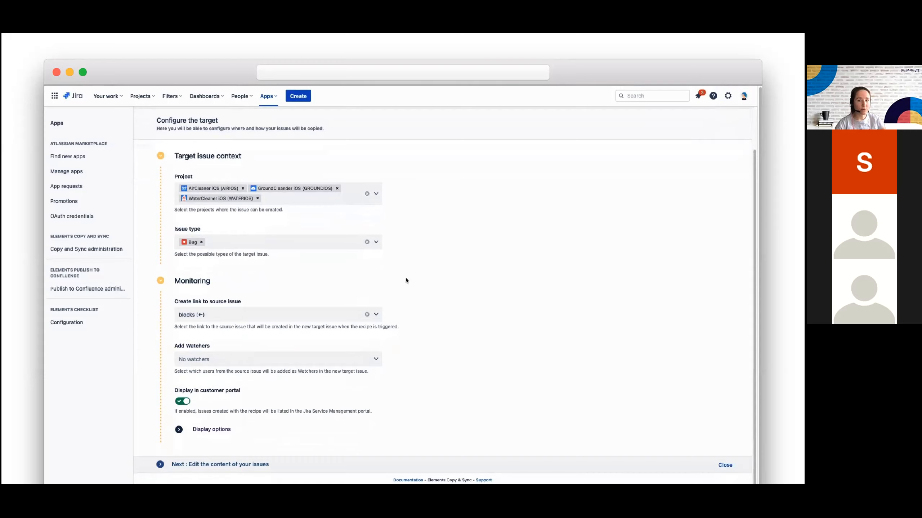
click(377, 316)
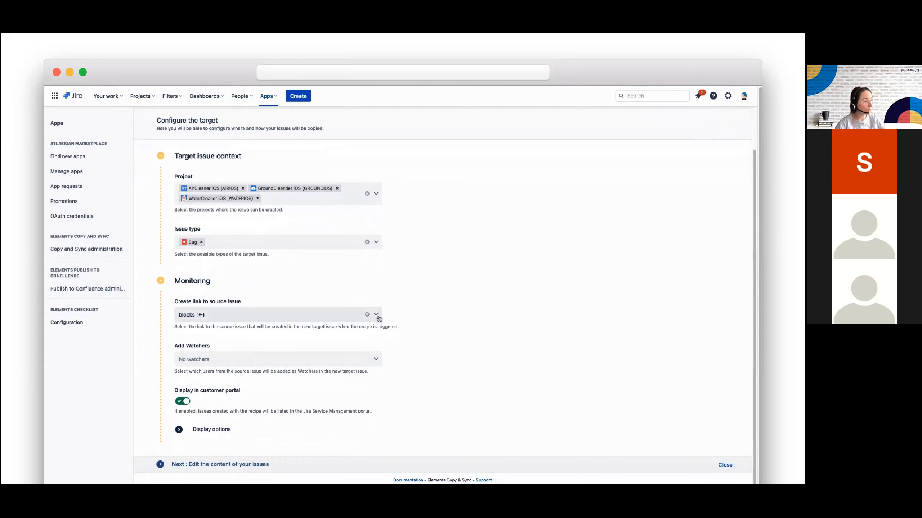
click(406, 310)
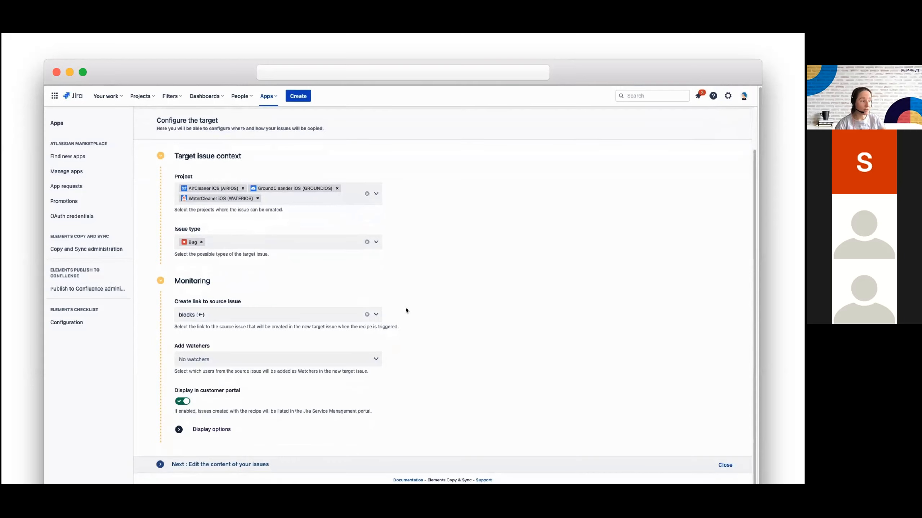
click(379, 360)
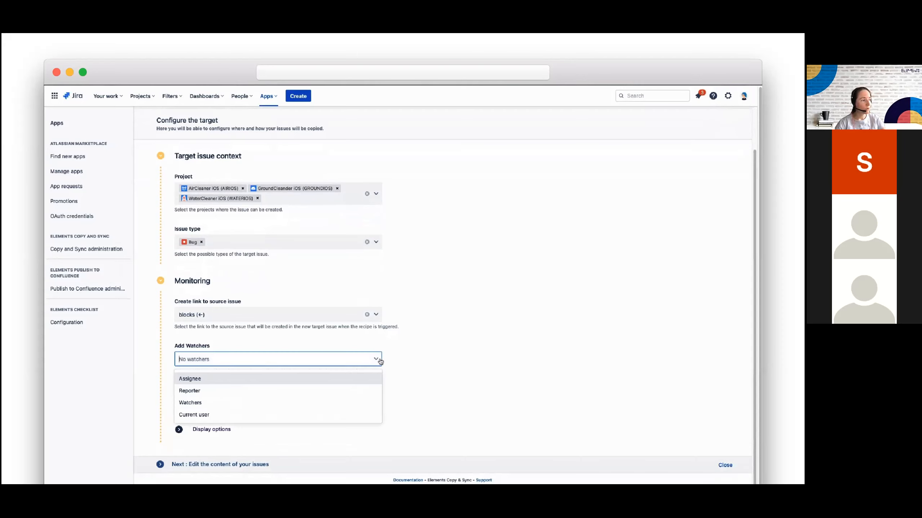
click(416, 350)
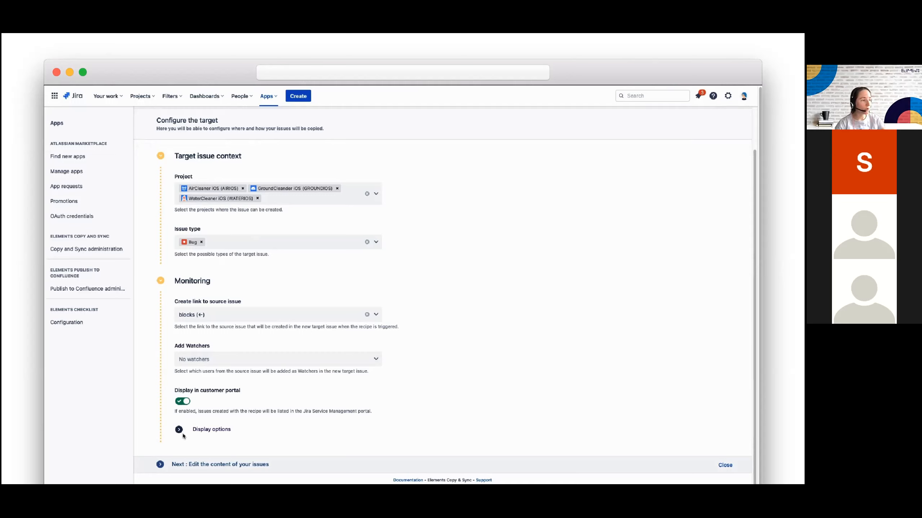
click(202, 430)
scroll(447, 401, down, 2)
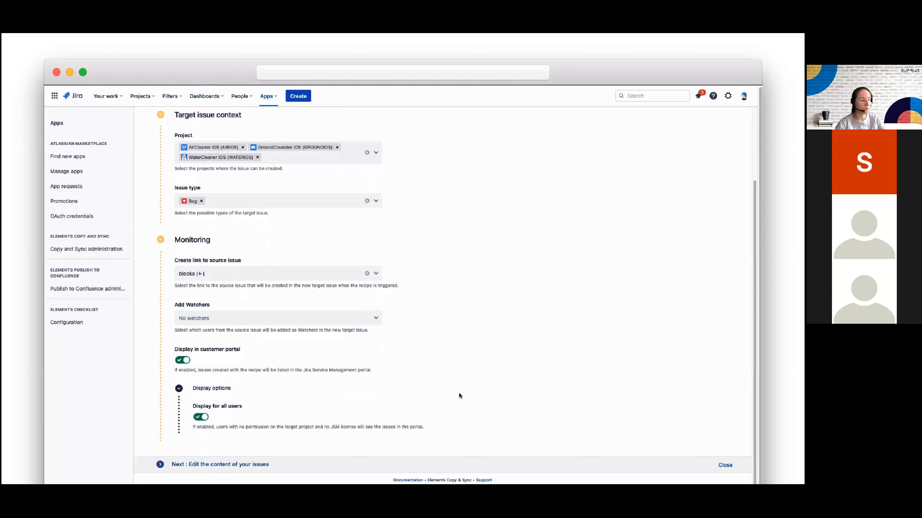
- Open the recipe's content settings and examine the Fields Mapping options, including the Assignee value options and the source fields available for Description
scroll(459, 396, up, 5)
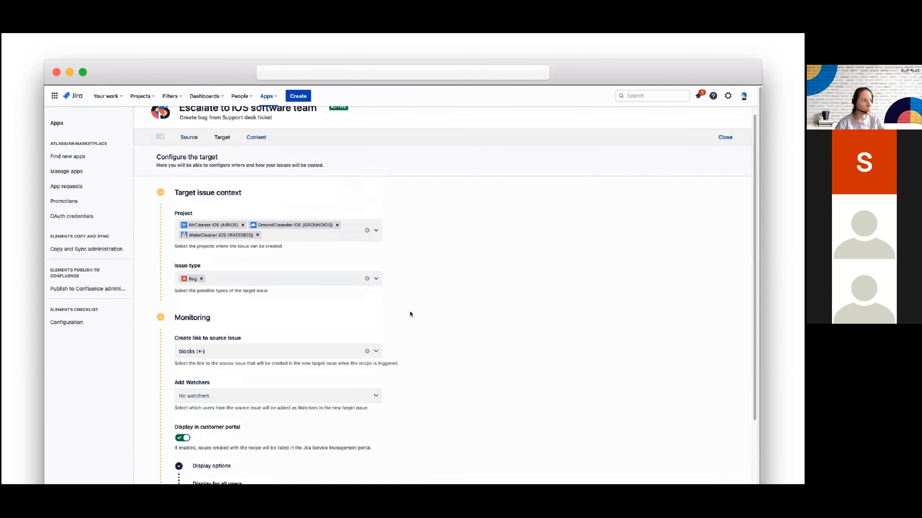
click(253, 142)
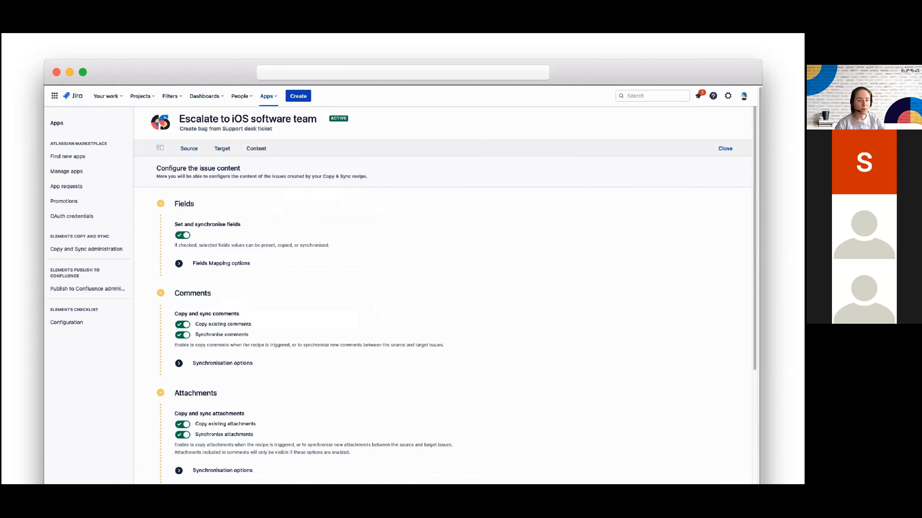
click(225, 265)
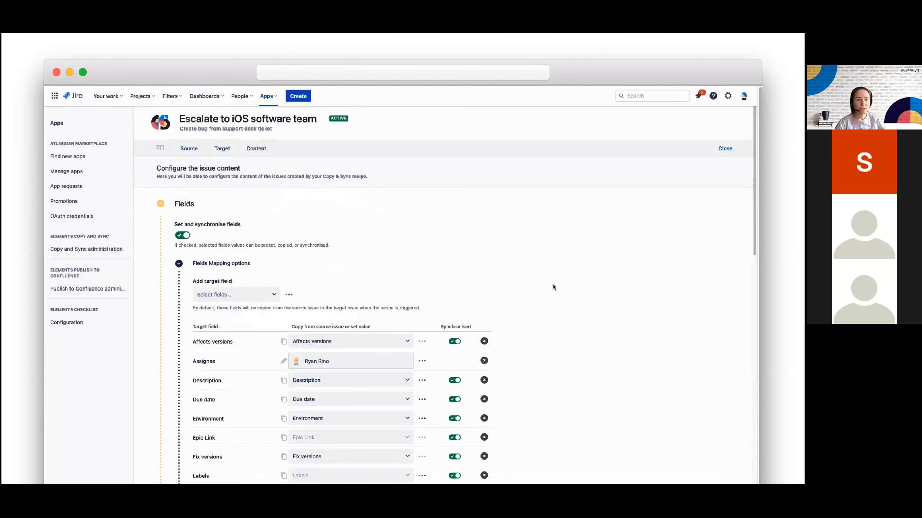
scroll(552, 287, down, 3)
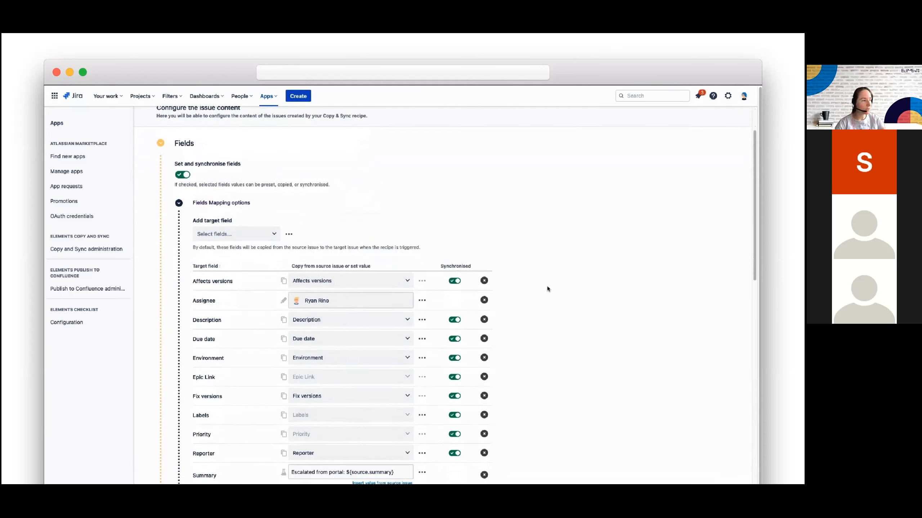
scroll(548, 288, down, 1)
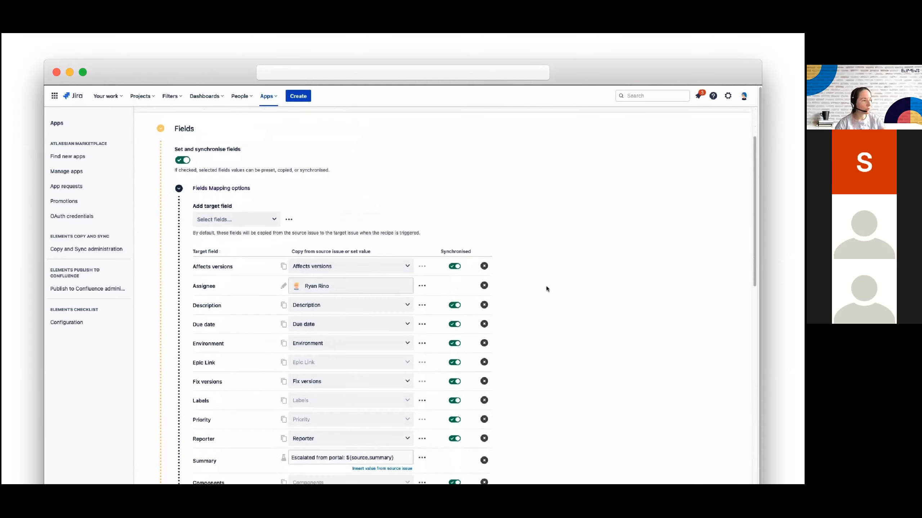
click(422, 282)
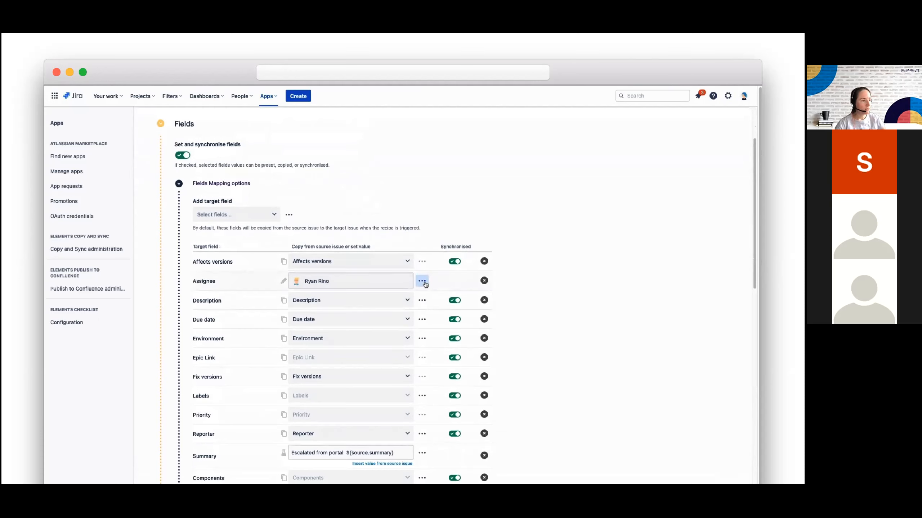
click(538, 279)
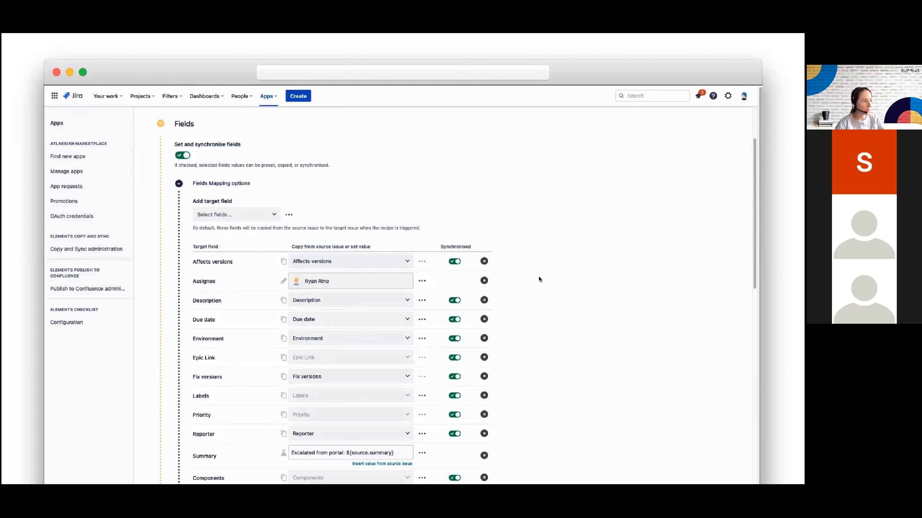
scroll(534, 279, down, 1)
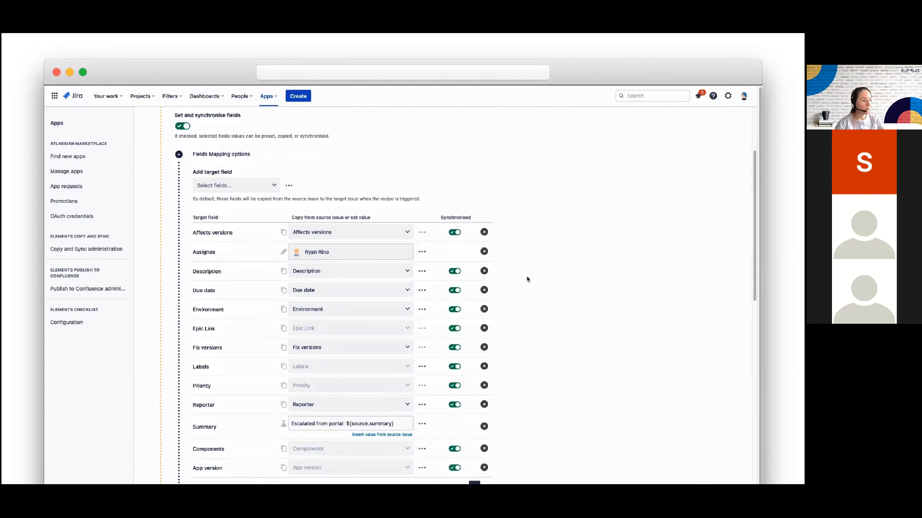
scroll(527, 278, down, 1)
click(408, 263)
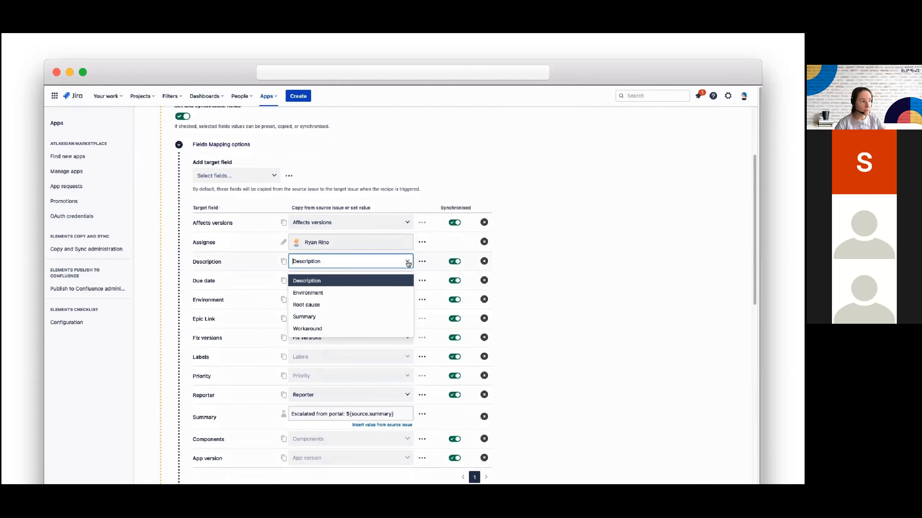
click(517, 261)
- Clear the Summary target field's mapping, set it to use a dynamic value, and enter "Escalated from:"
scroll(519, 296, down, 2)
drag(394, 370, 292, 370)
key(BackSpace)
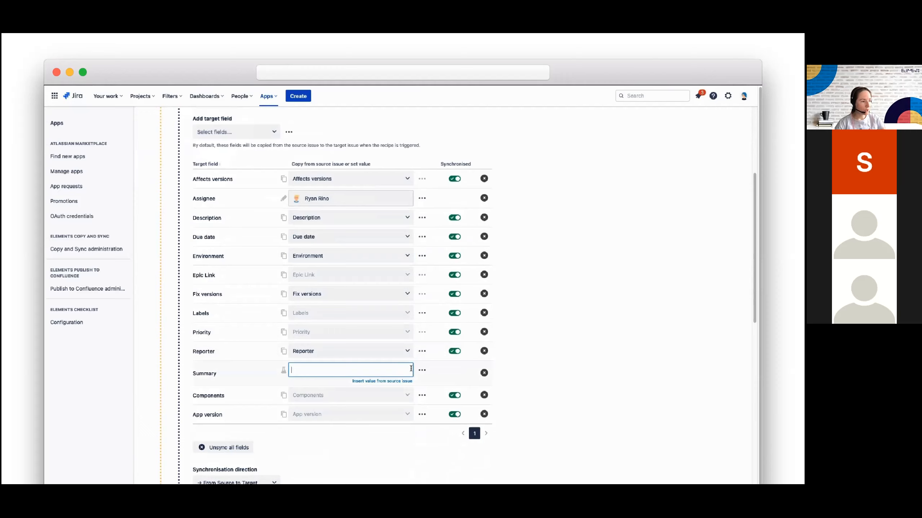
click(422, 371)
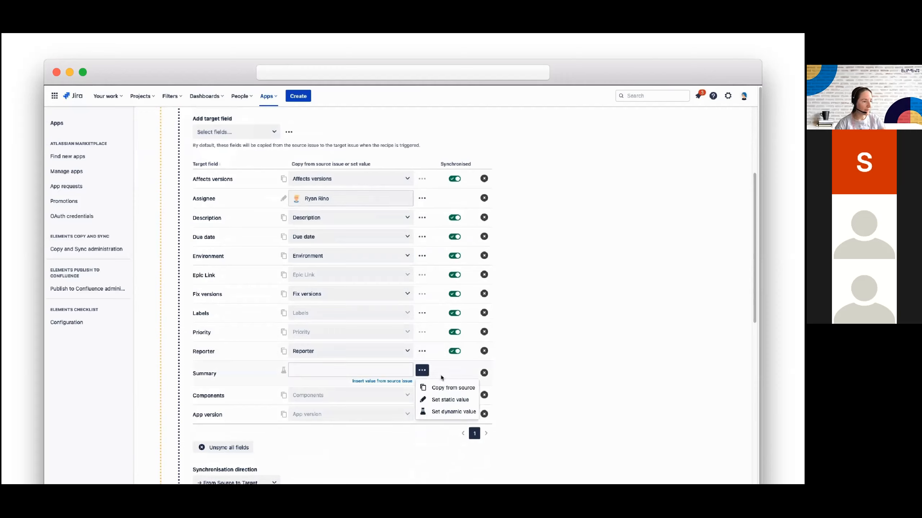
click(441, 413)
click(347, 370)
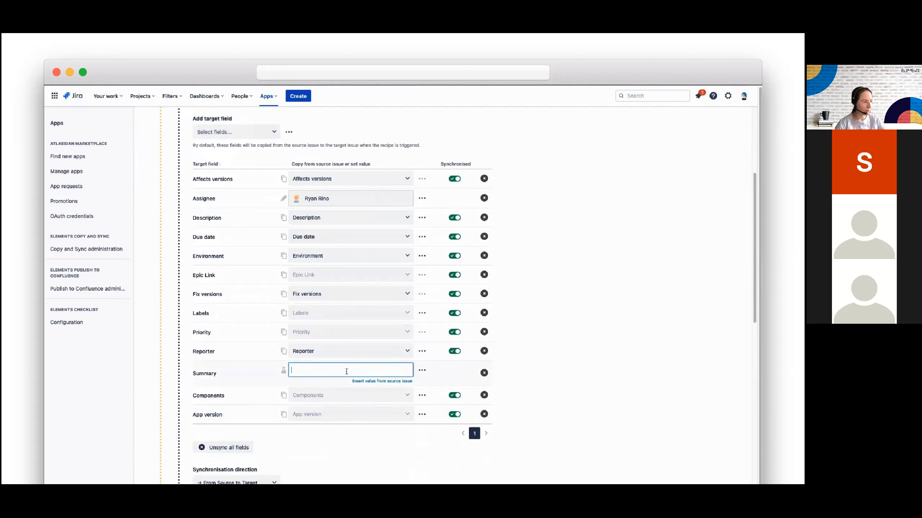
text(Escalated from:)
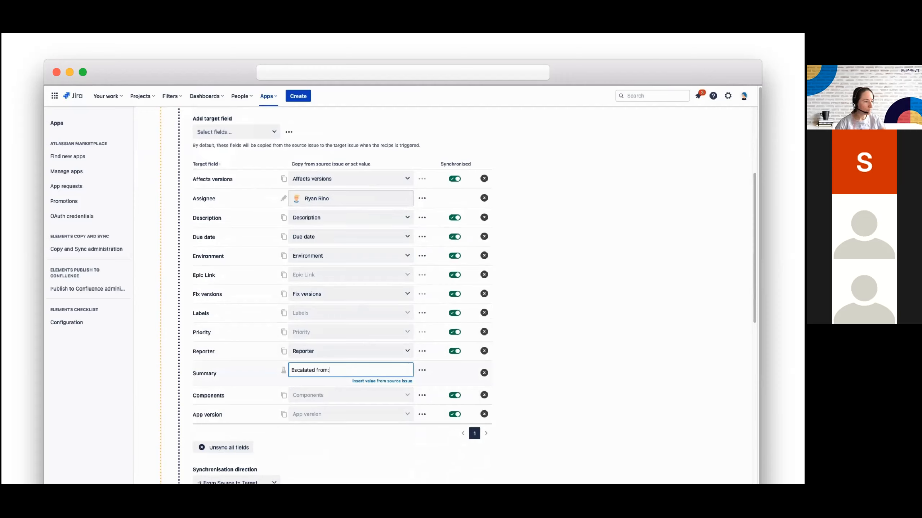
- Append the source issue's Summary value to the Summary mapping so it reads "Escalated from: ${source.summary}"
click(382, 381)
click(401, 412)
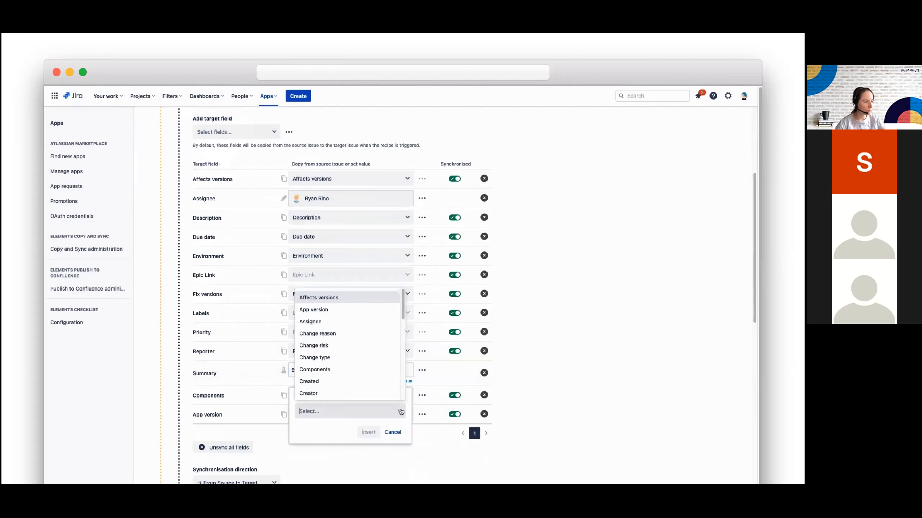
text(su)
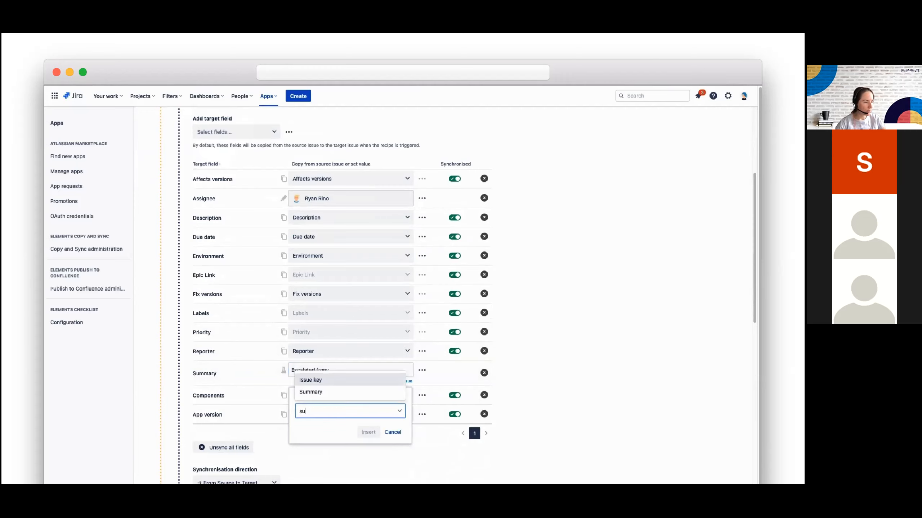
click(312, 392)
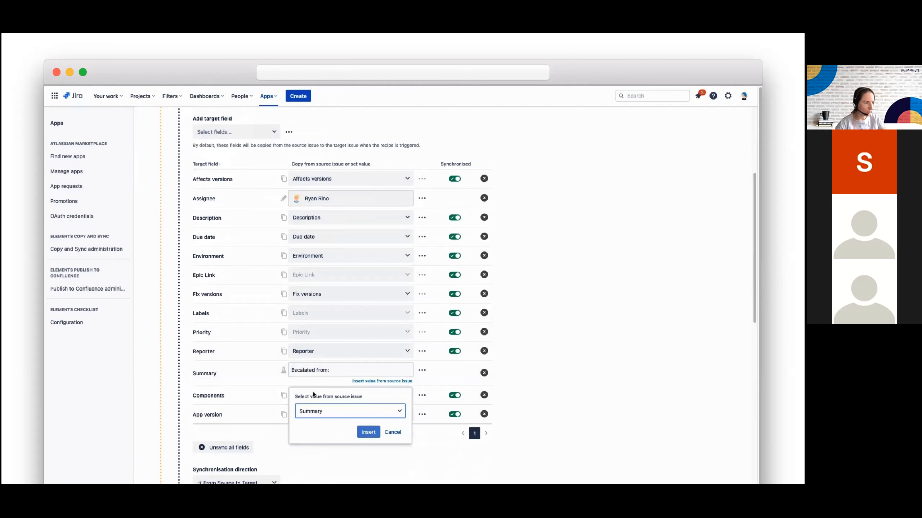
click(367, 432)
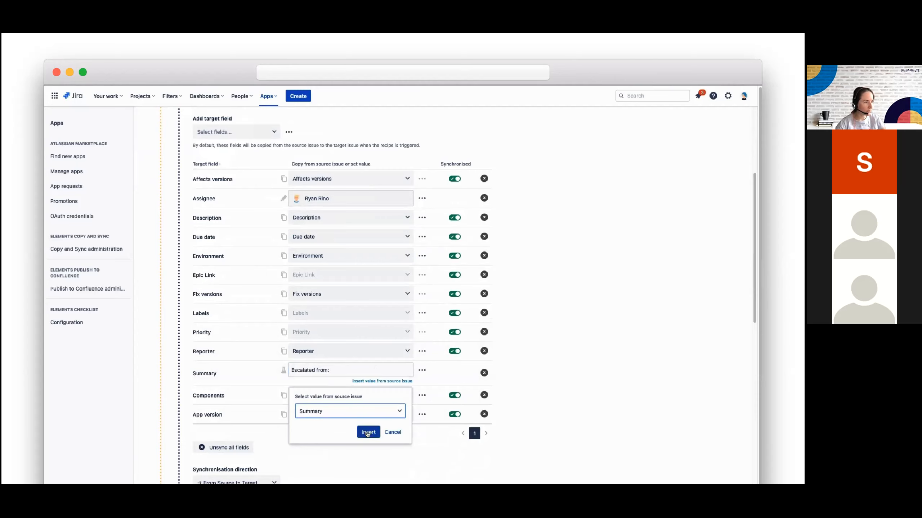
click(329, 370)
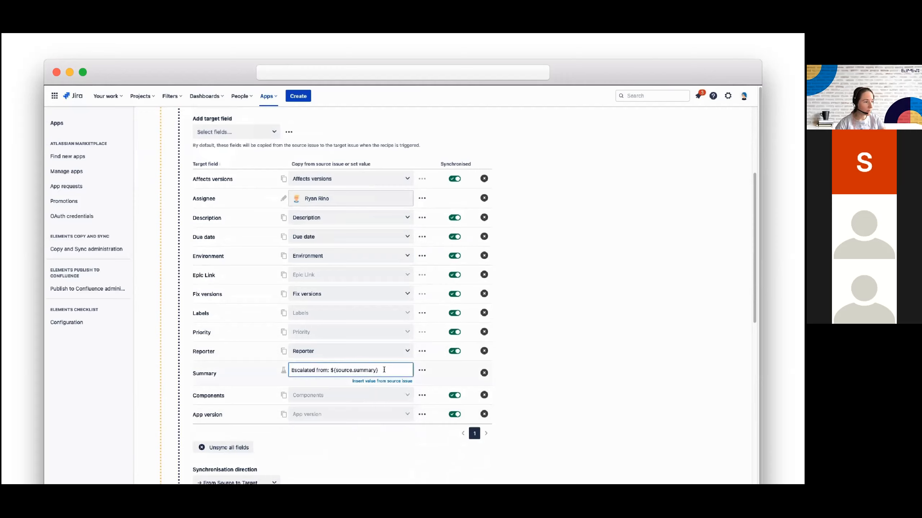
click(537, 366)
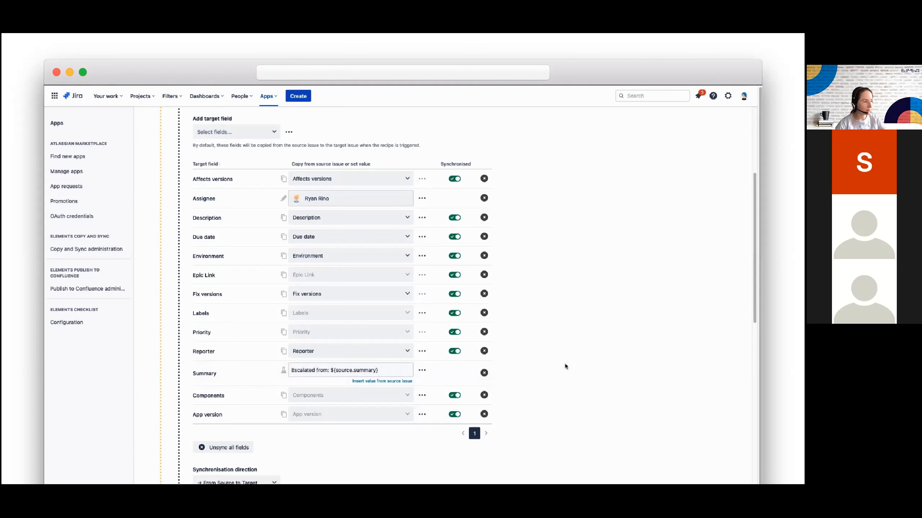
- Check the available synchronisation directions for the mapped fields without changing the selection
scroll(536, 364, down, 1)
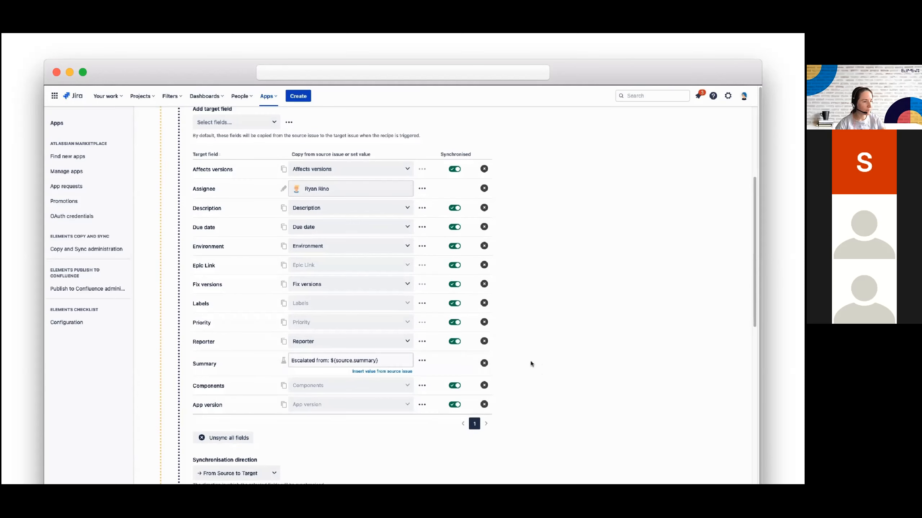
scroll(531, 364, down, 3)
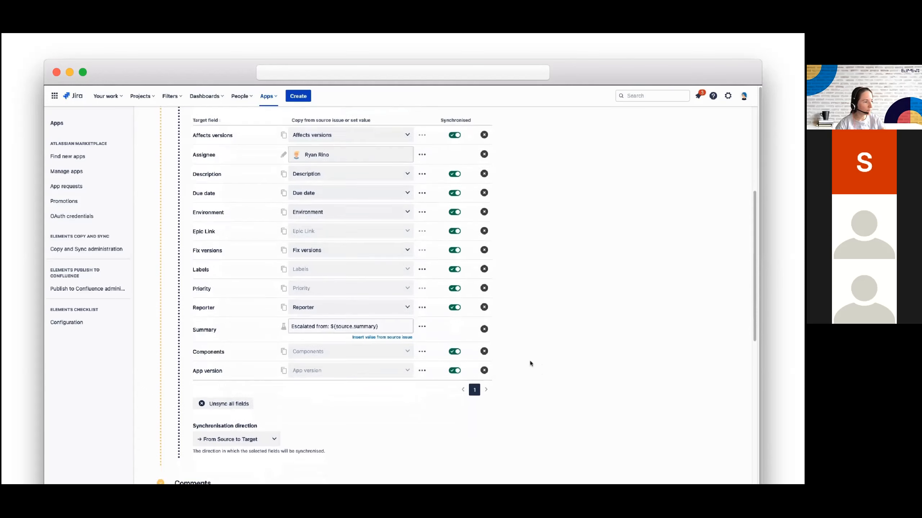
scroll(531, 364, down, 5)
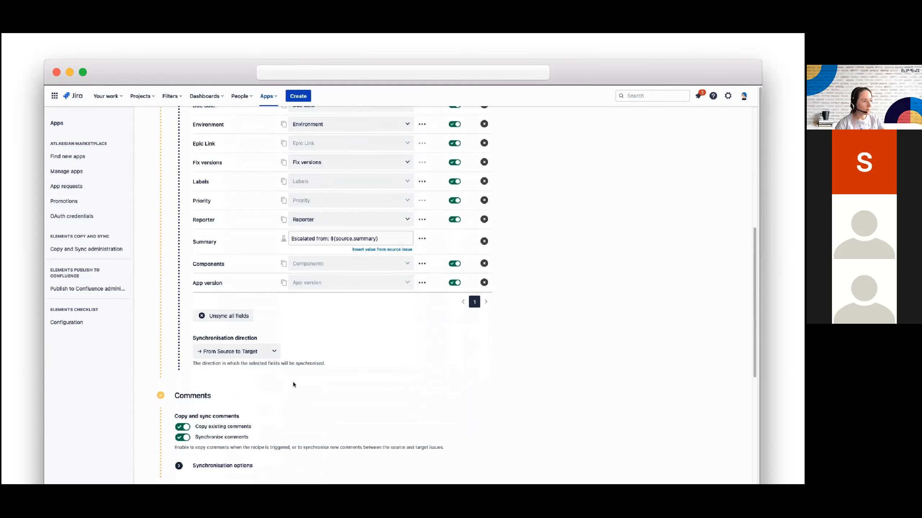
click(273, 351)
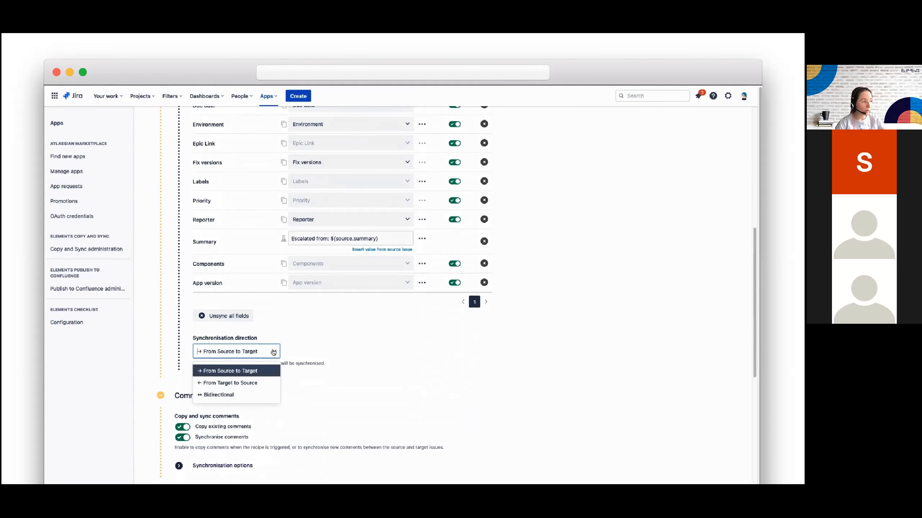
click(523, 349)
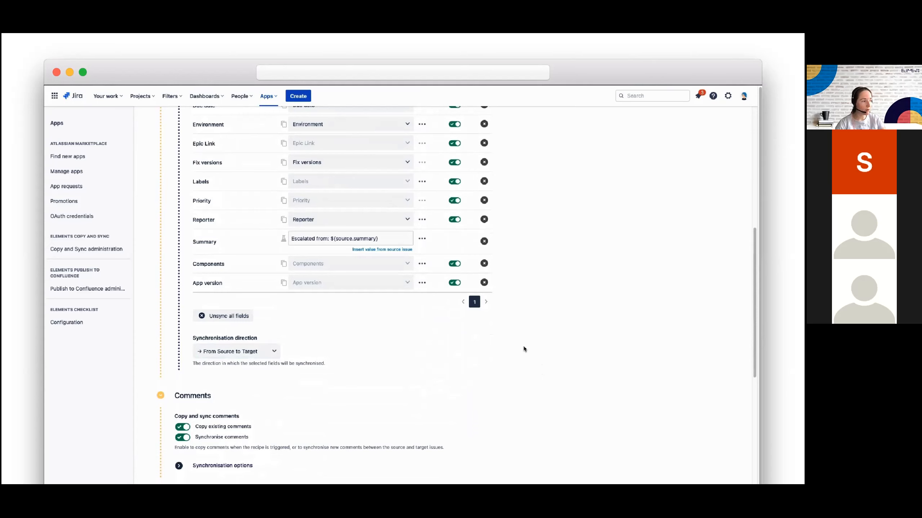
- Expand the synchronisation options for Comments and examine the direction and customer portal visibility settings
scroll(522, 349, down, 5)
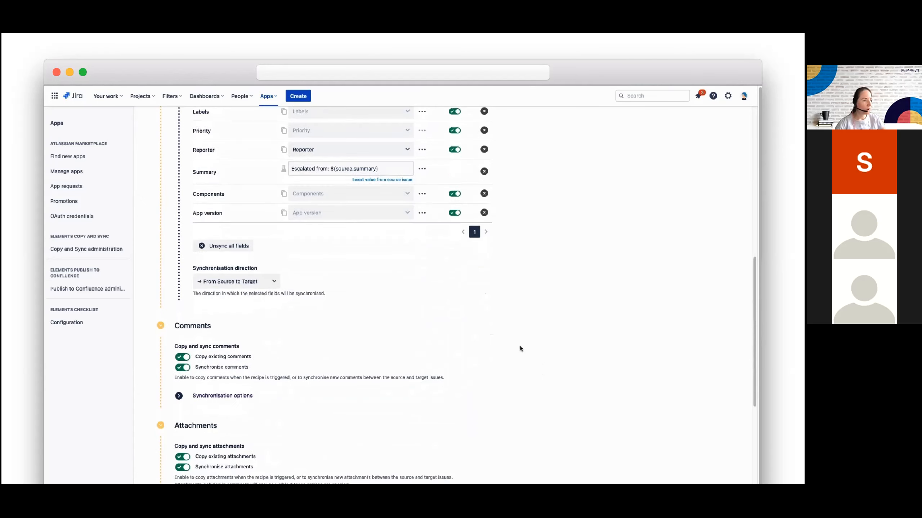
scroll(520, 349, down, 4)
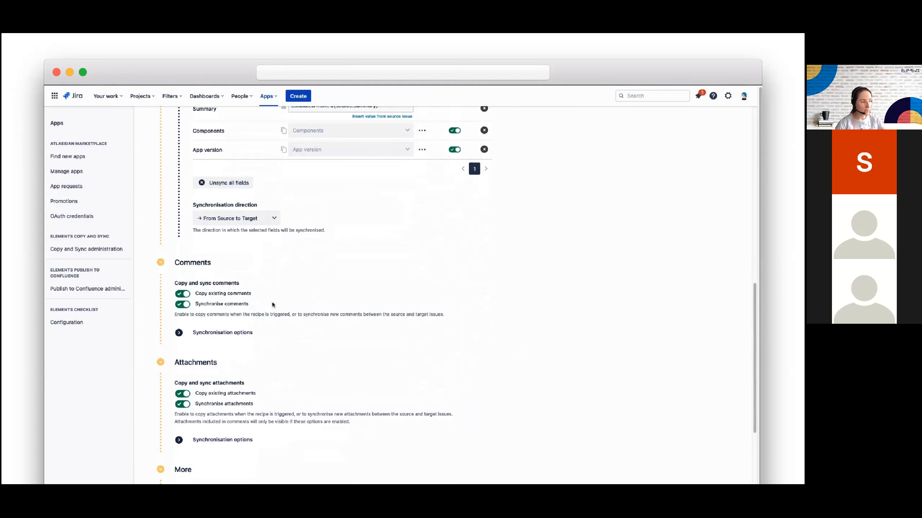
click(199, 334)
scroll(370, 336, down, 1)
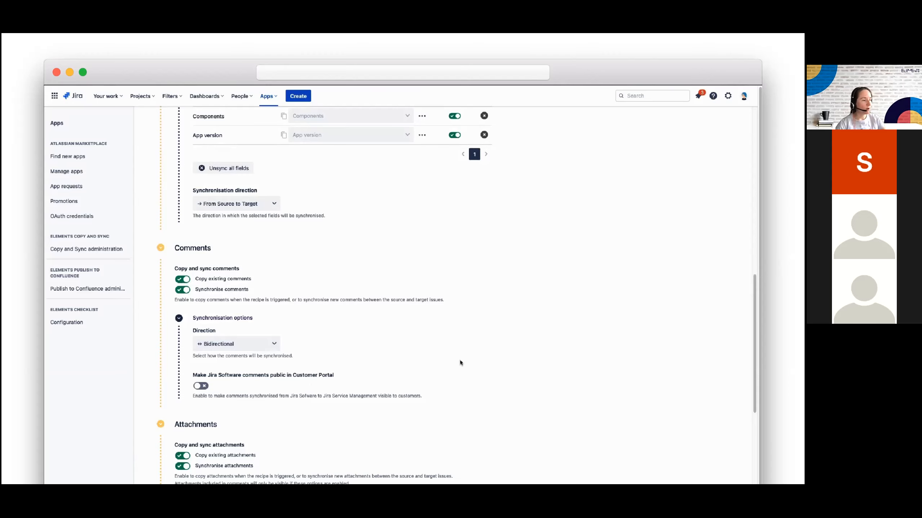
scroll(430, 361, down, 3)
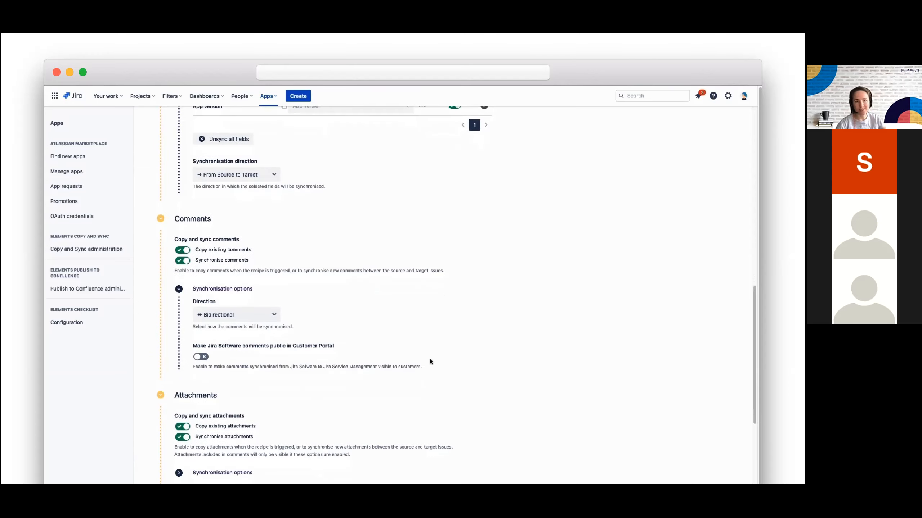
- Expand the synchronisation options for Attachments and examine the direction, subtask and link copying settings in the rest of the recipe
scroll(431, 362, down, 4)
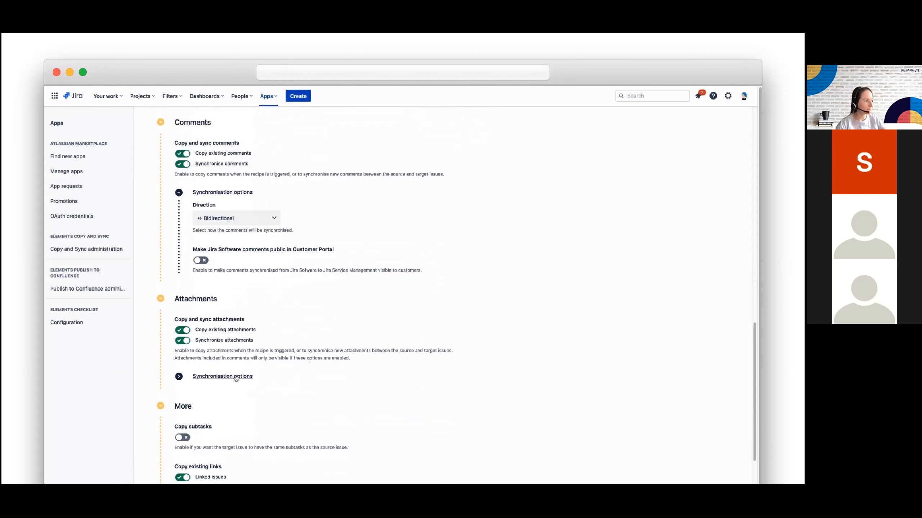
click(236, 378)
scroll(465, 364, down, 2)
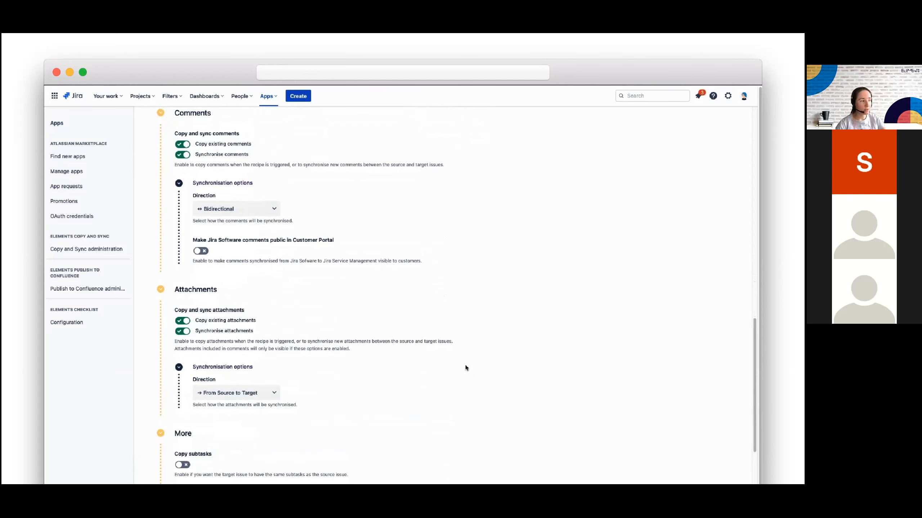
scroll(465, 368, down, 5)
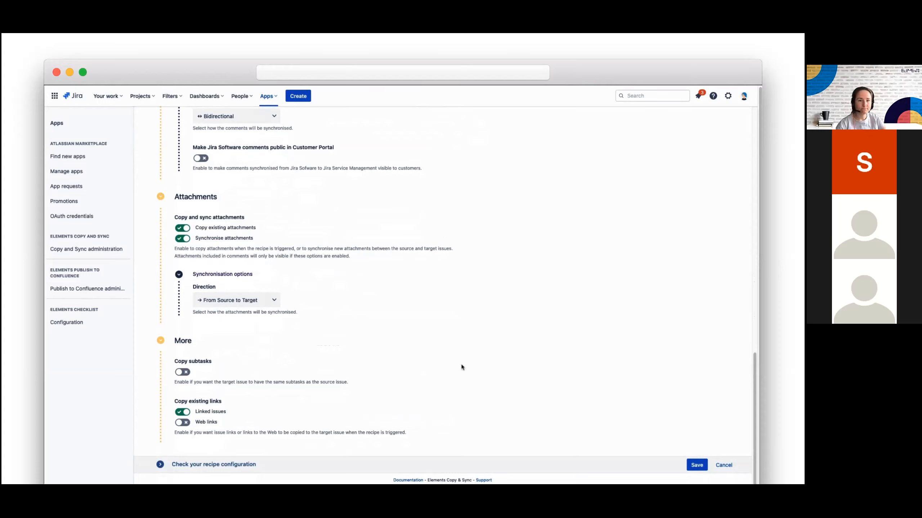
- Switch to support request TSD-29 and escalate it, assigning it to yourself with the customer comment "We're going to send this to our software team."
key(super+Tab)
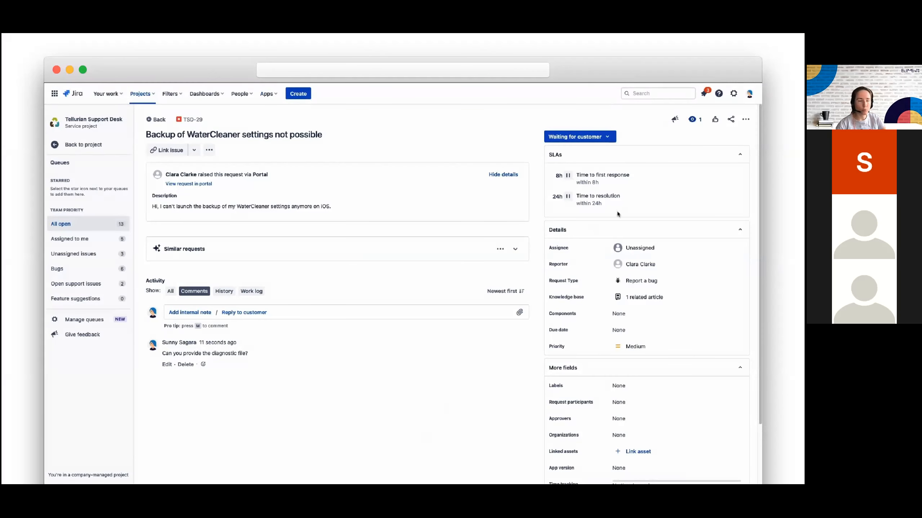
click(607, 142)
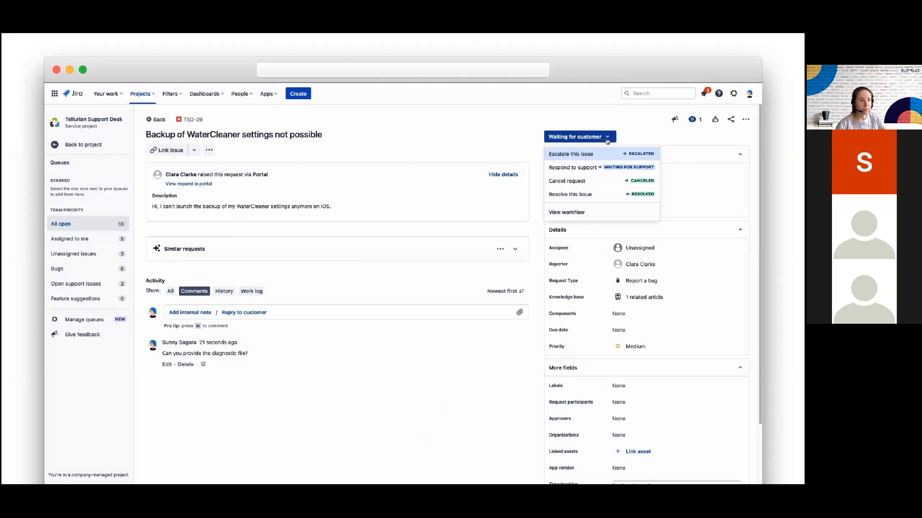
click(579, 156)
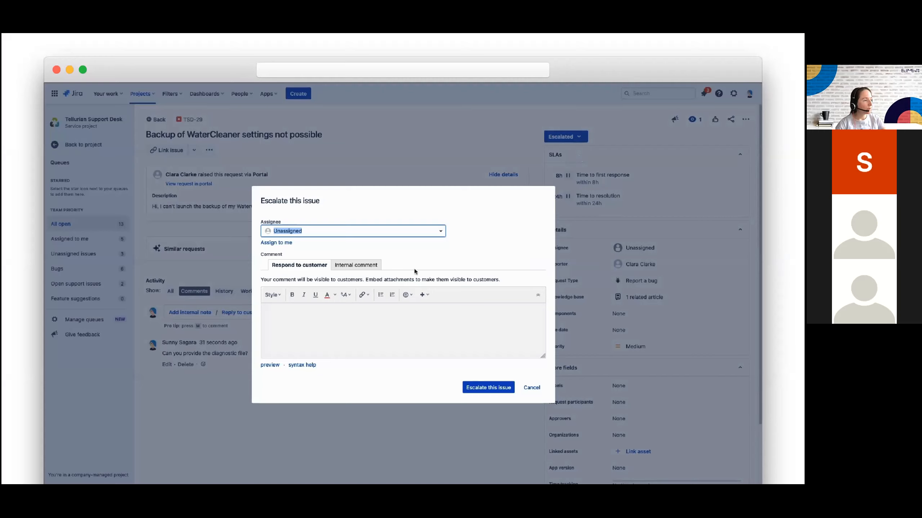
click(286, 243)
click(300, 318)
text(We')
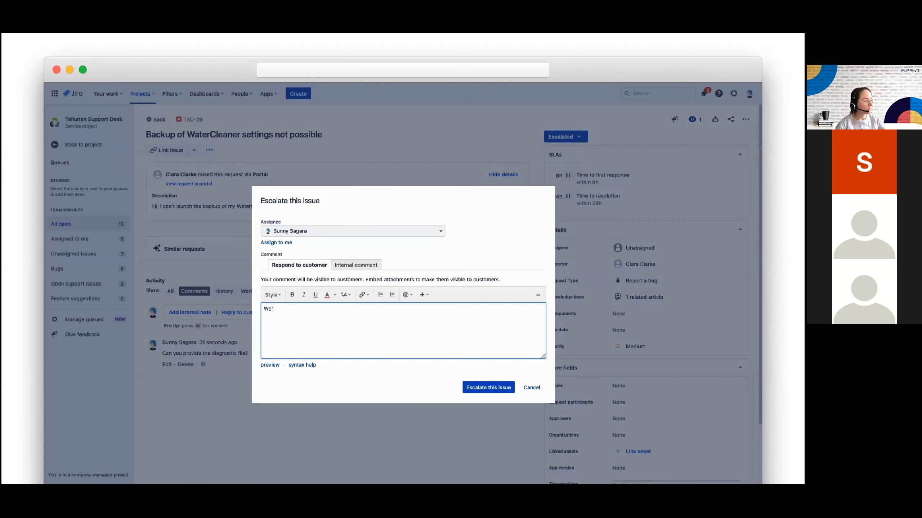
text(re going to send this to our software team.)
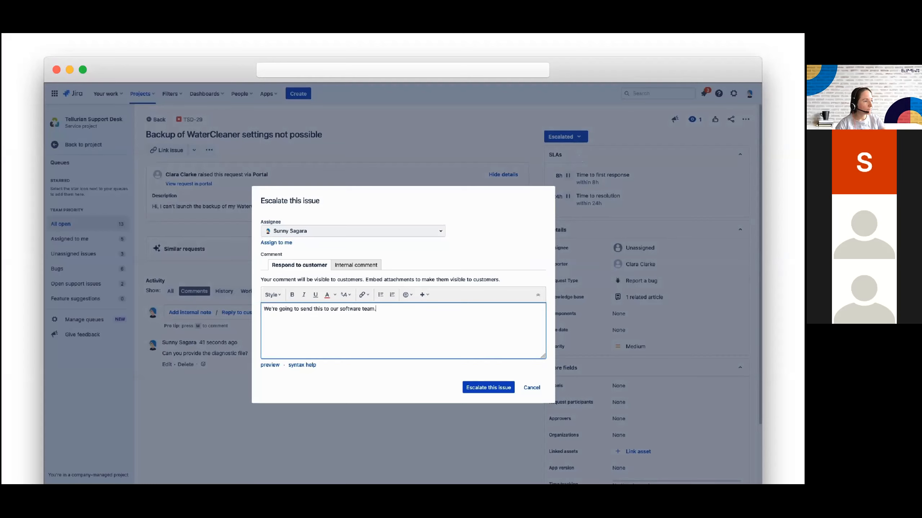
click(495, 390)
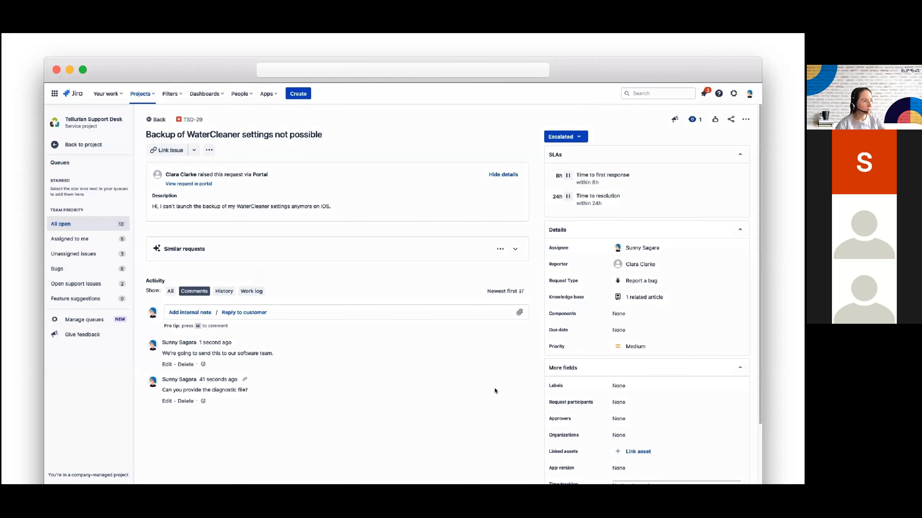
- Refresh the escalated request, check its related issues in Elements Copy and Sync, and return to the issue details
click(106, 93)
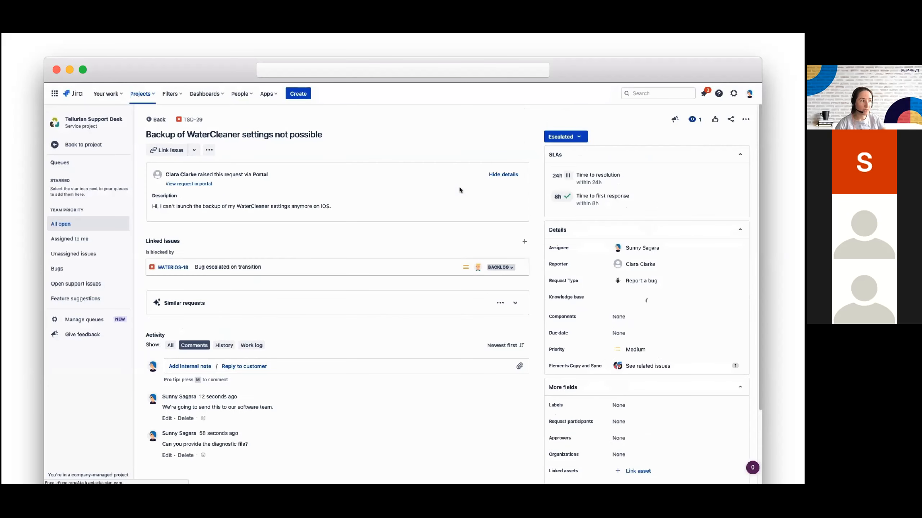
click(661, 362)
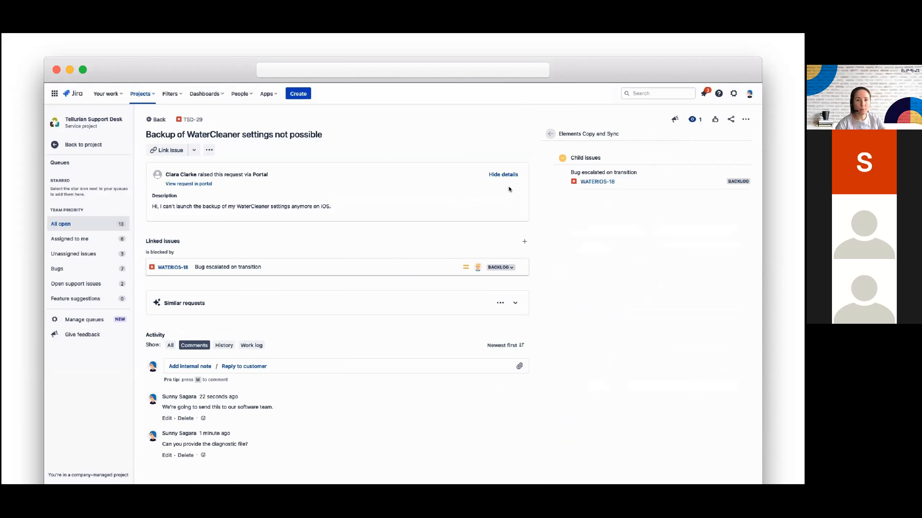
click(551, 133)
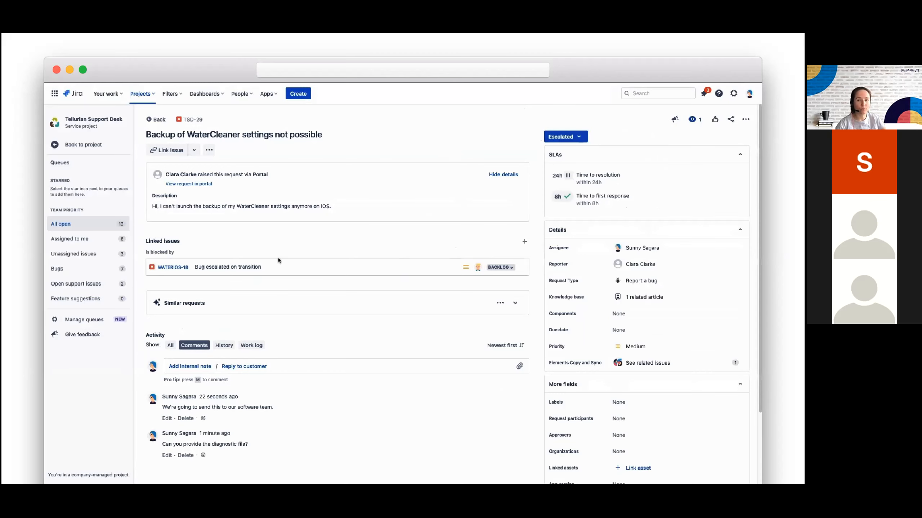
- Open the Tellurian Support Desk project's Service Request Fulfilment workflow for editing and show it as a diagram
click(81, 148)
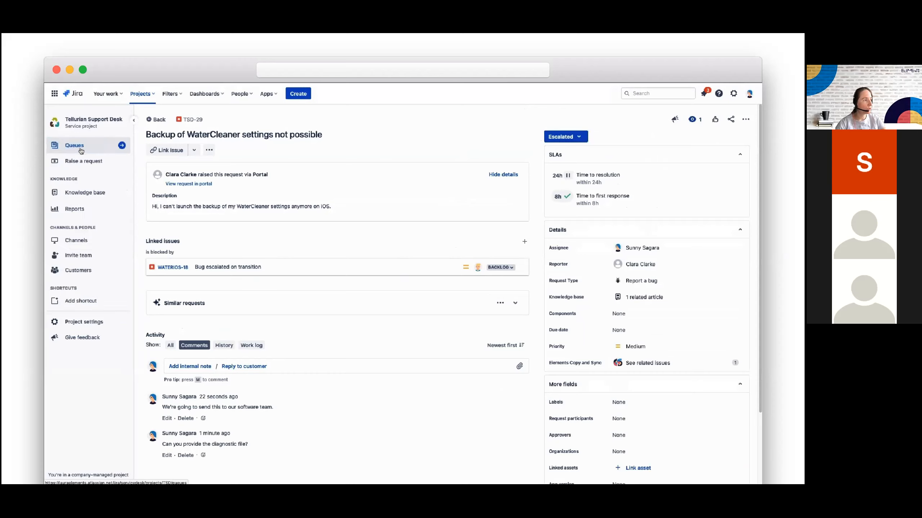
click(92, 323)
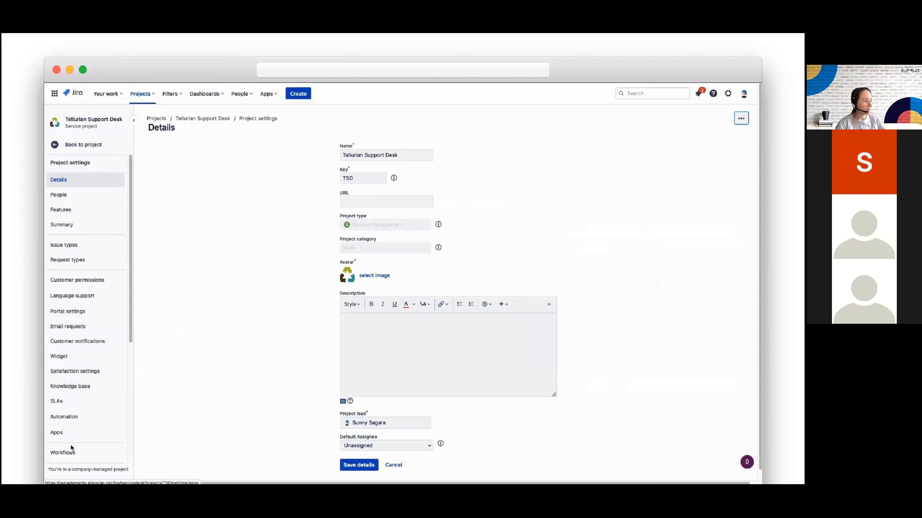
click(62, 453)
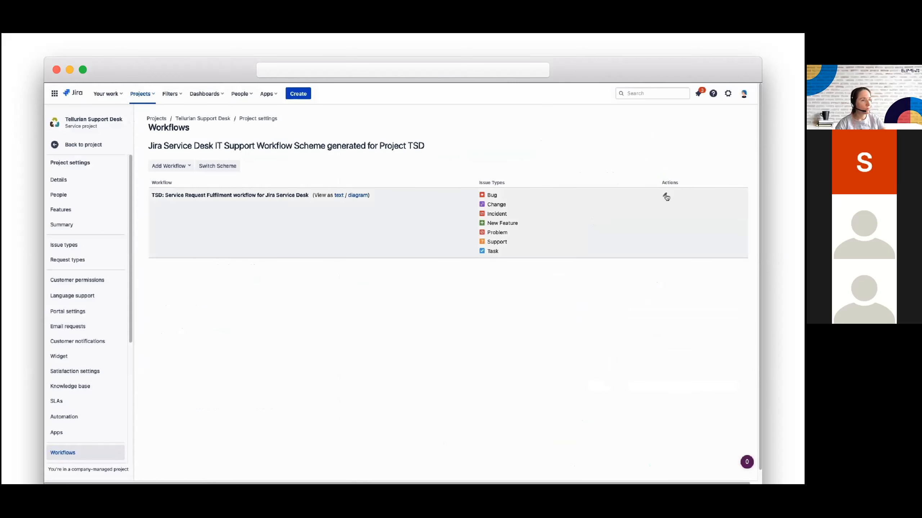
click(665, 196)
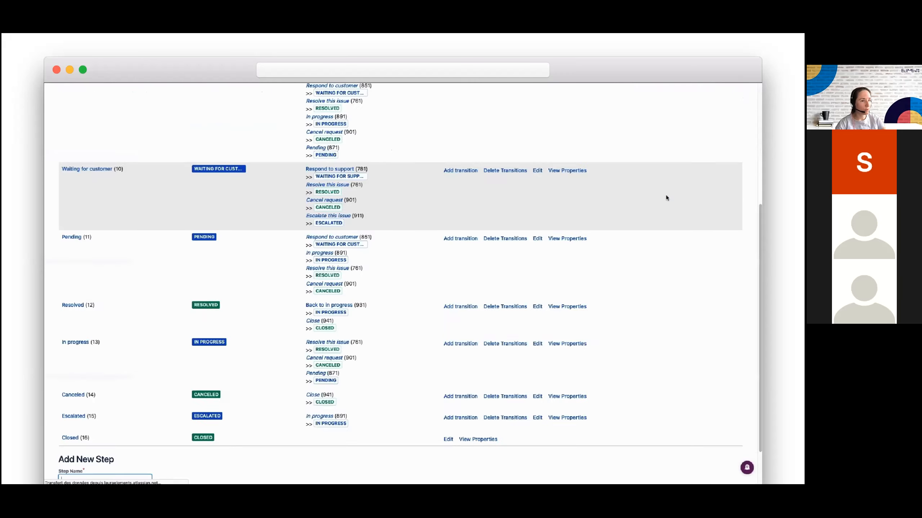
click(162, 186)
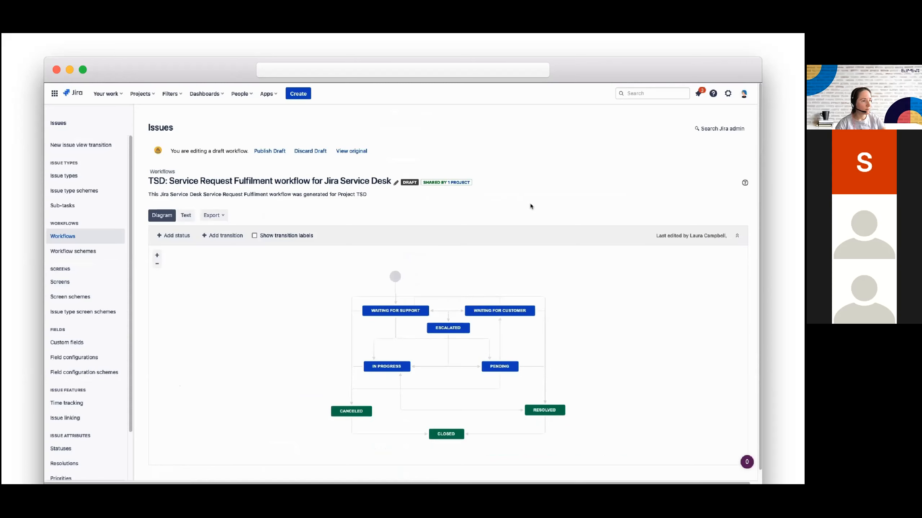
- Open the post functions of the "Escalate this issue" transition and start adding an Elements Copy & Sync post function
click(450, 320)
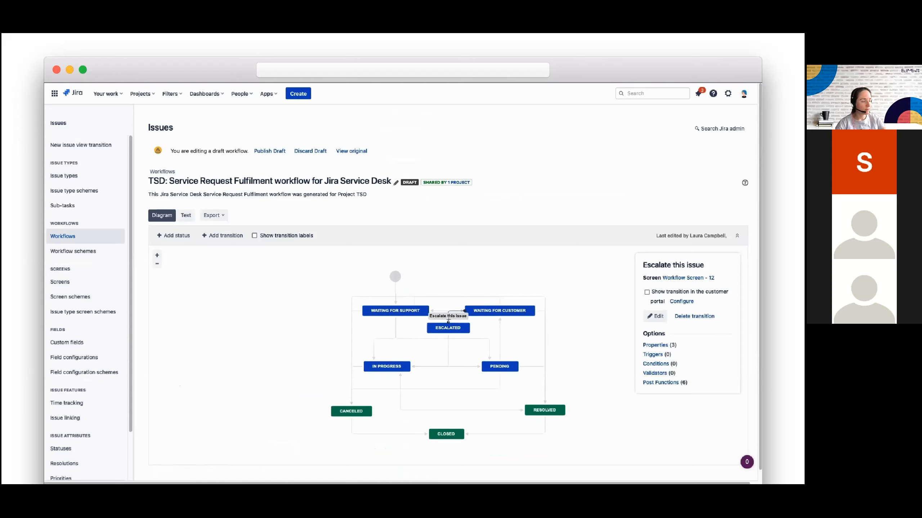
click(655, 384)
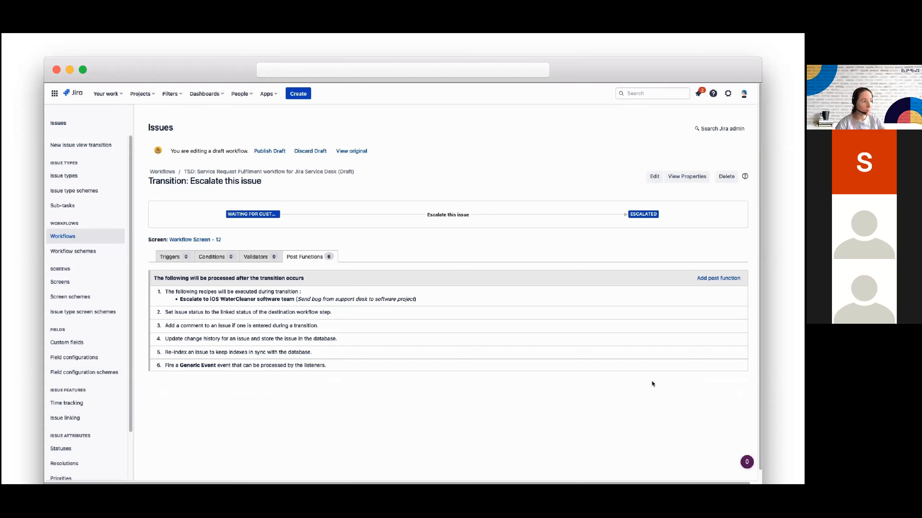
click(708, 279)
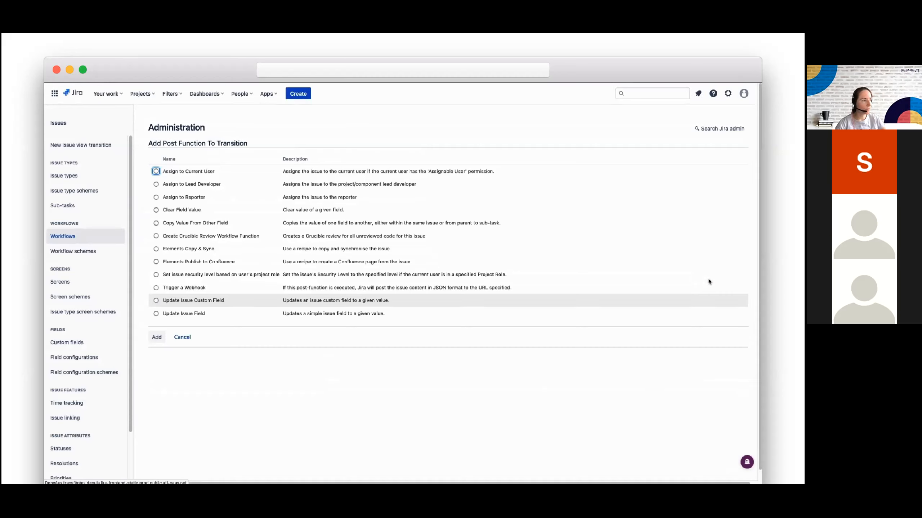
click(156, 249)
click(156, 341)
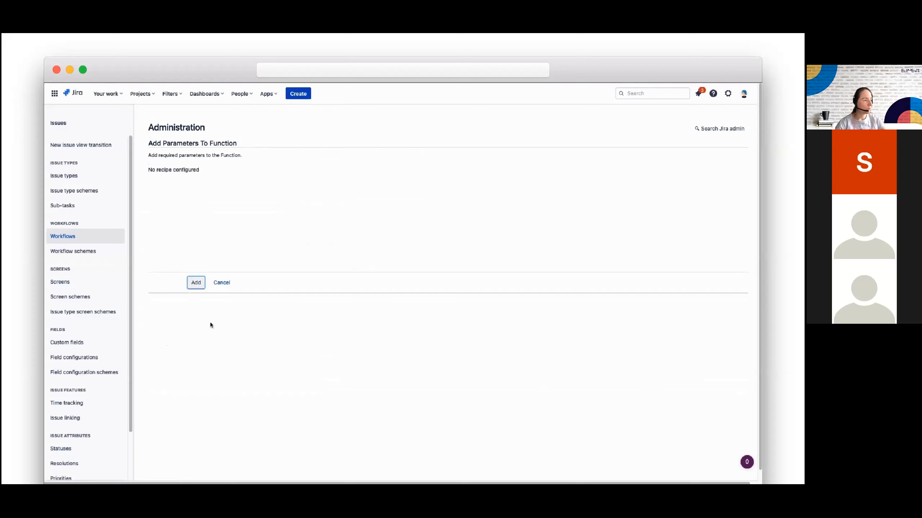
- Look through the available recipes and select "Create Epic from Change Request" for the post function
click(328, 183)
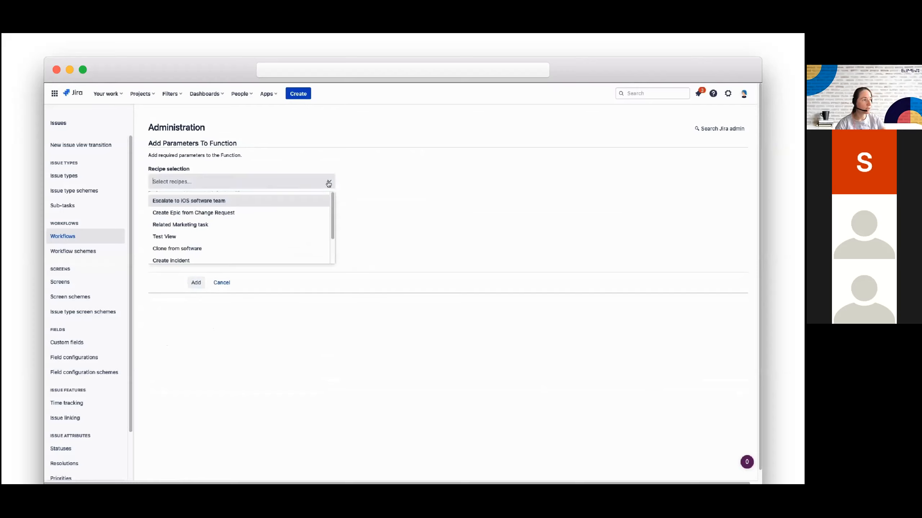
scroll(304, 223, down, 1)
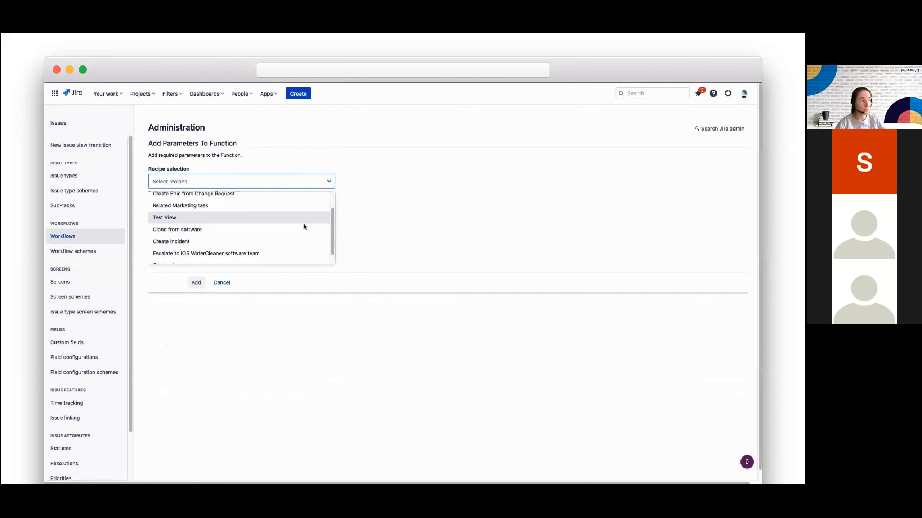
scroll(304, 225, up, 2)
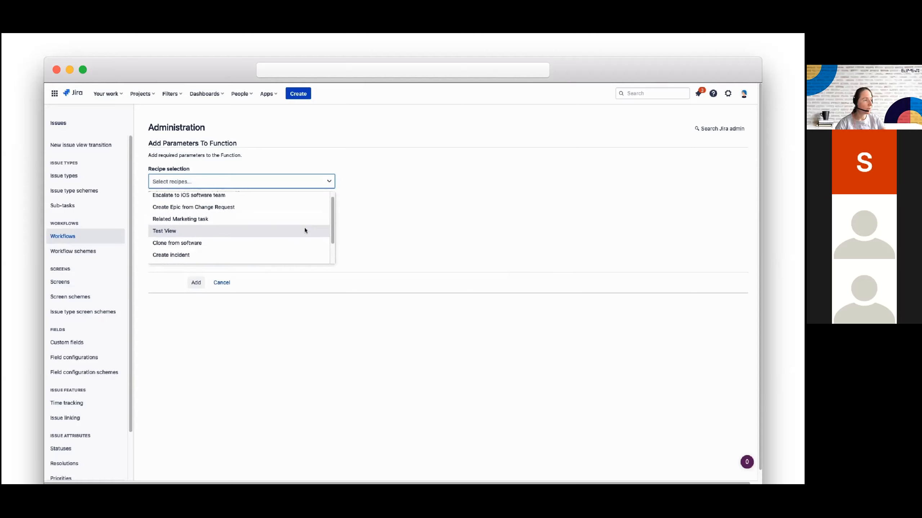
click(238, 207)
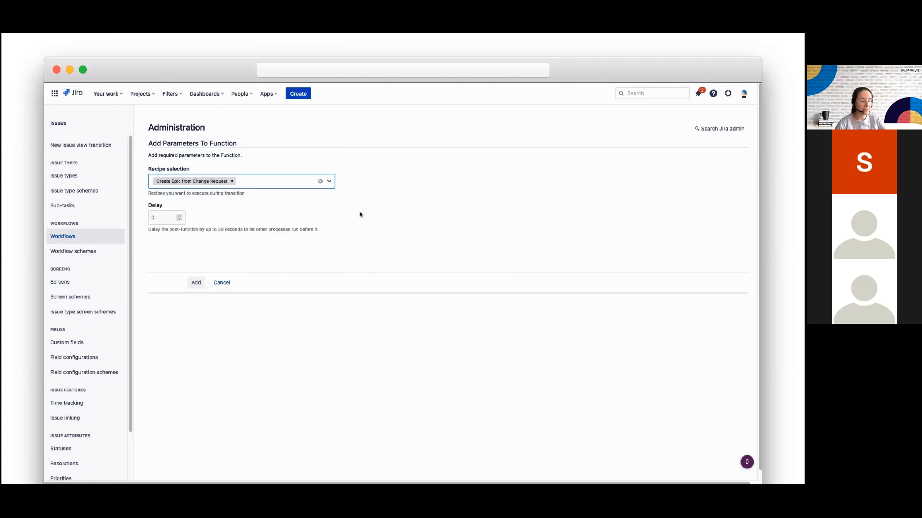